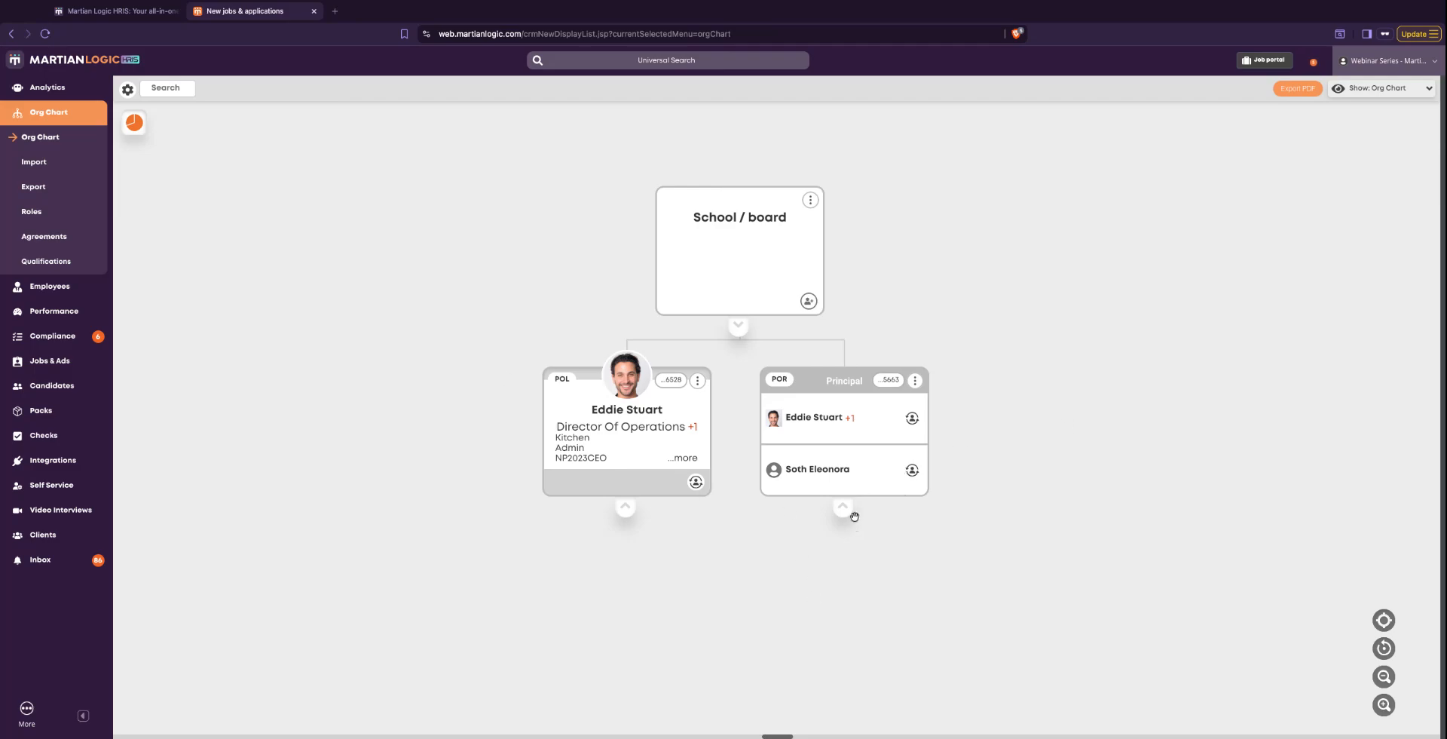
- Expand the org chart branch under the Director of Operations down to the positions reporting to the Director of Human Resources
left_click(627, 511)
scroll(701, 555, "down", 2)
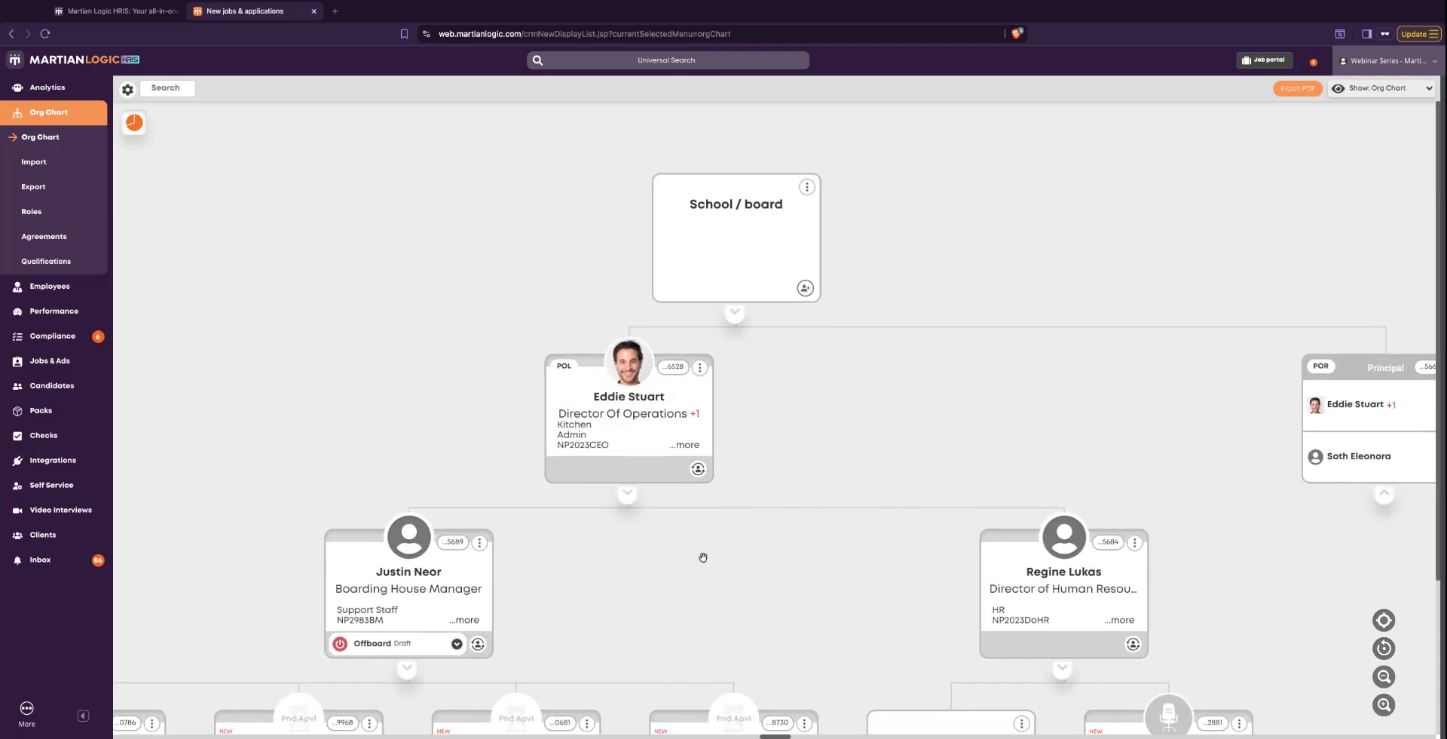
left_click_drag(686, 532, 635, 516)
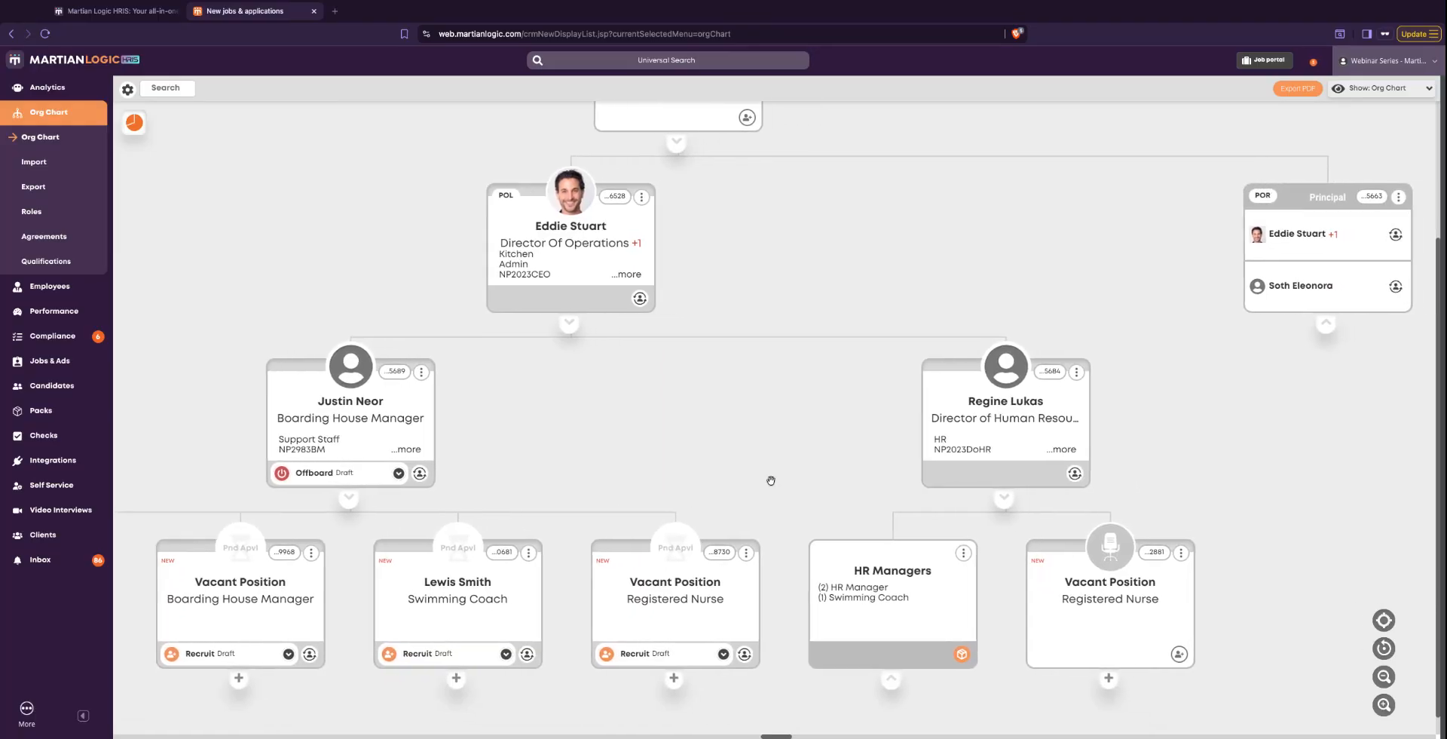
scroll(692, 465, "right", 2)
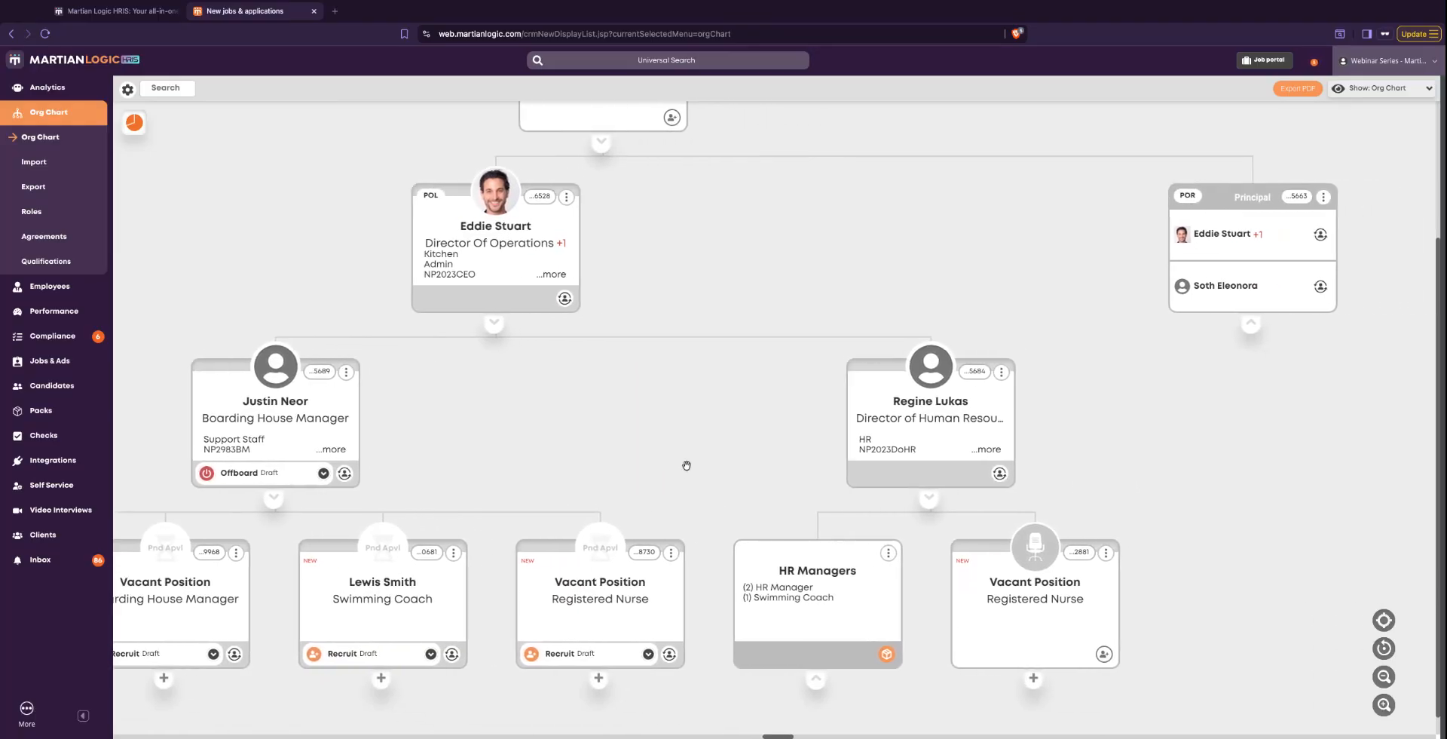
scroll(697, 502, "down", 1)
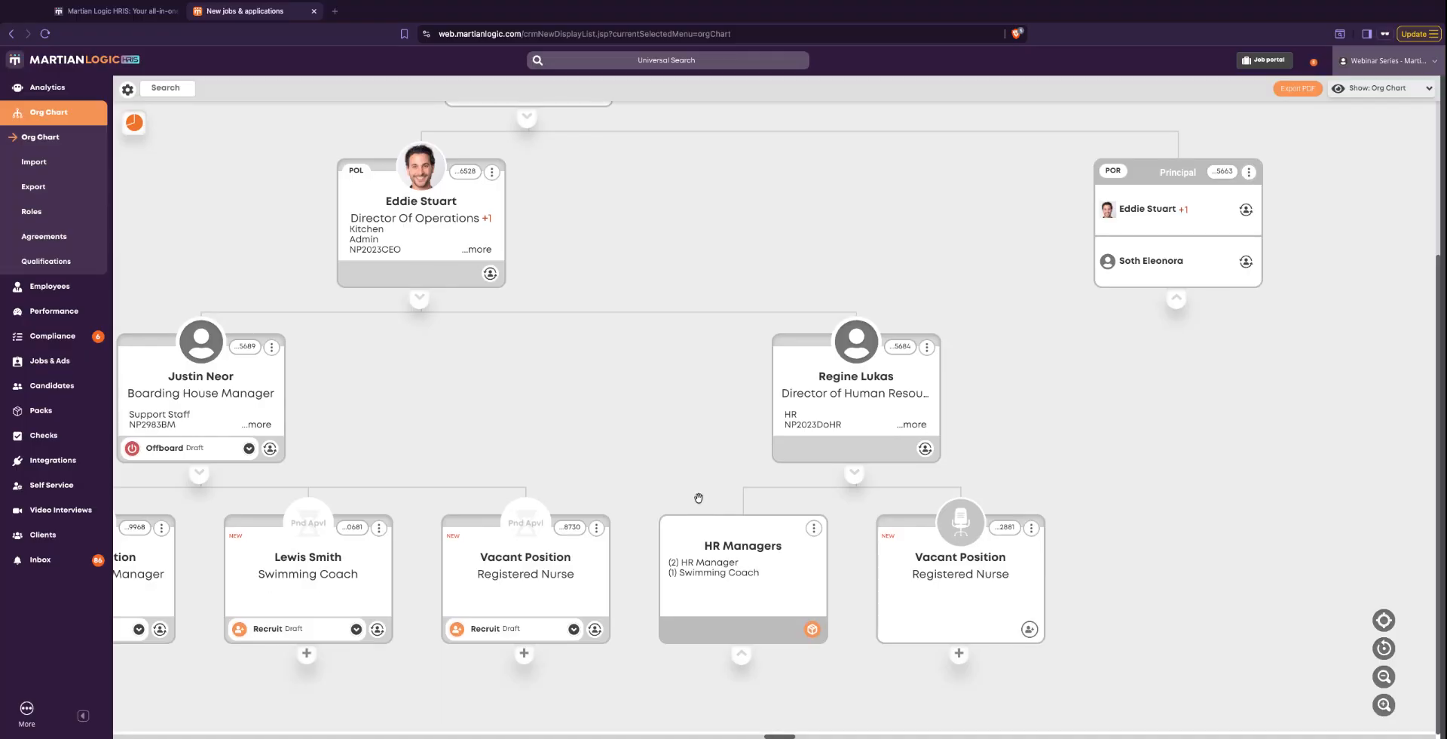
- Review the available position actions for the Director of Human Resources and for the vacant Registered Nurse position, closing each list
left_click(948, 606)
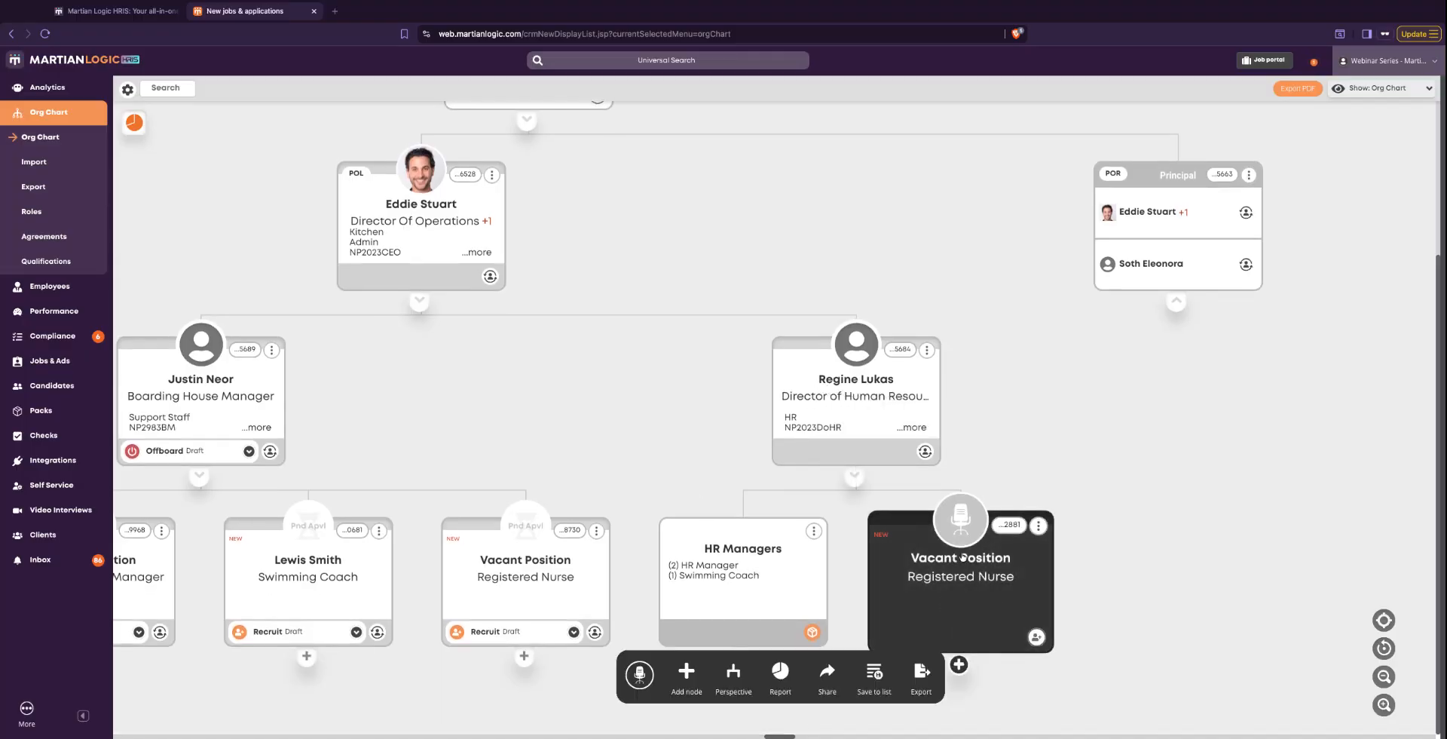
left_click(948, 467)
left_click(924, 452)
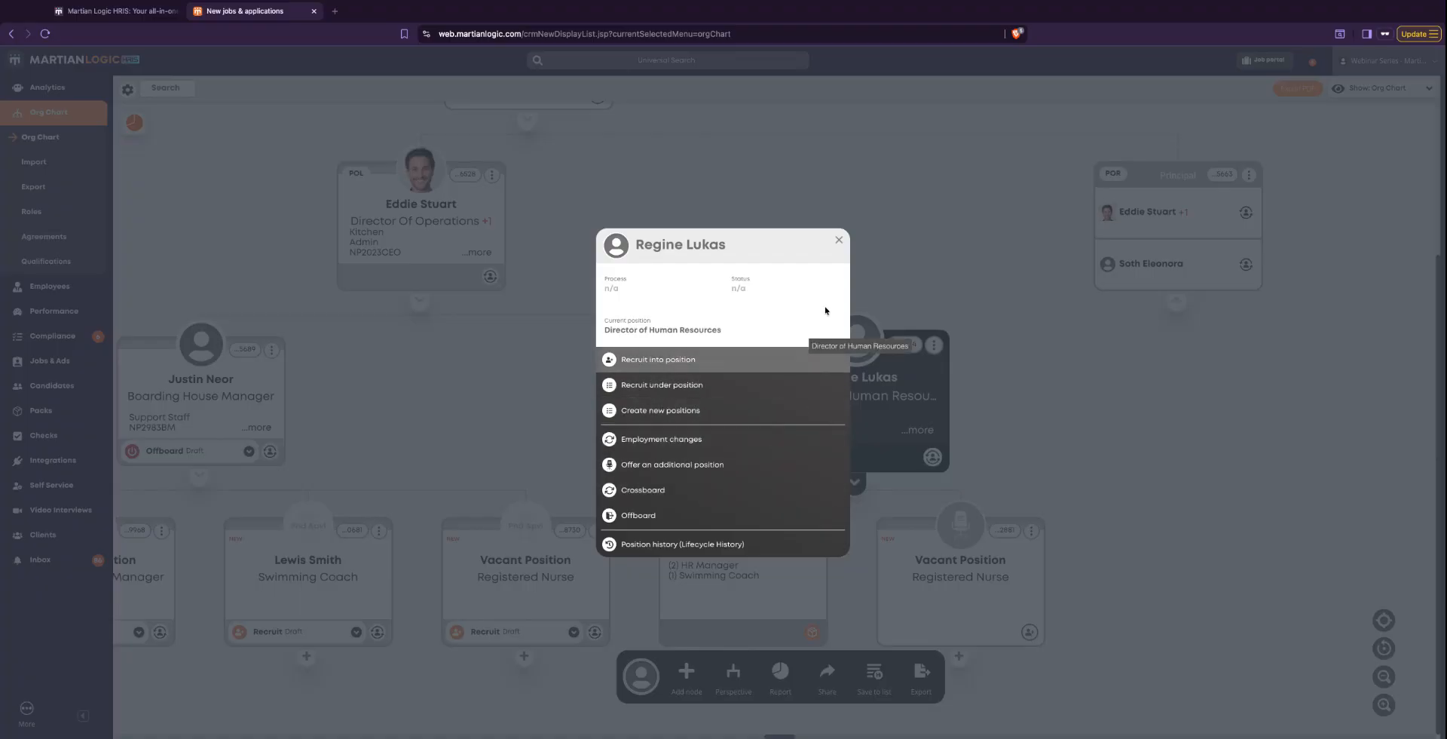
left_click(839, 239)
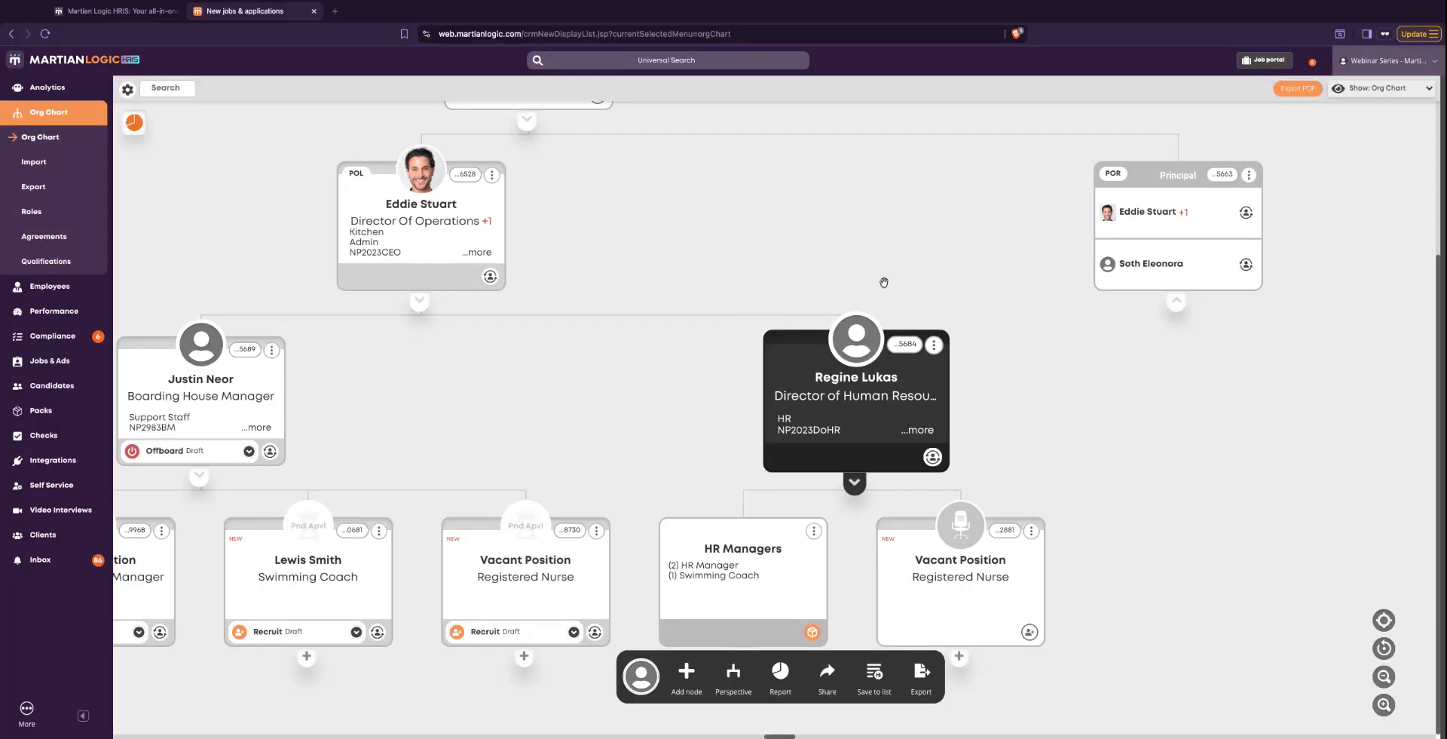
left_click(1029, 631)
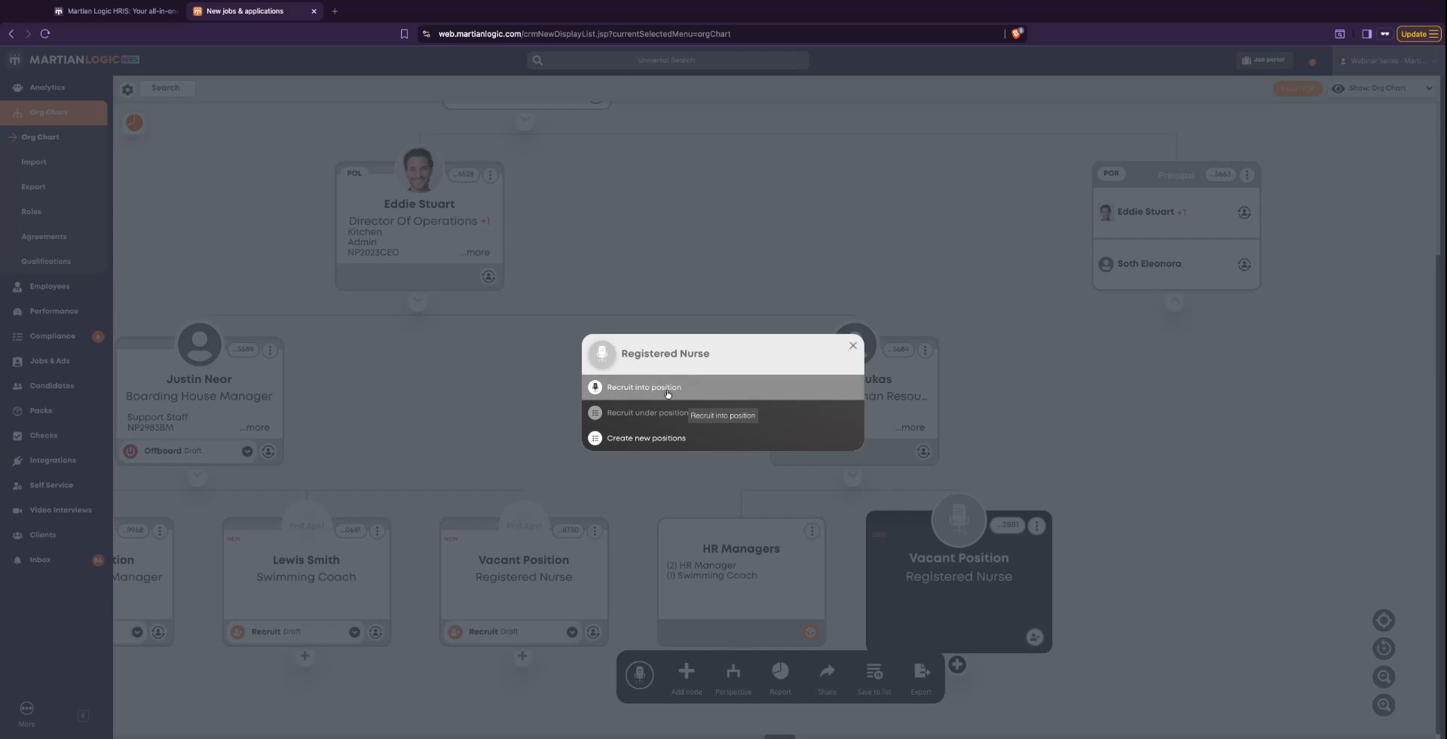
left_click(852, 345)
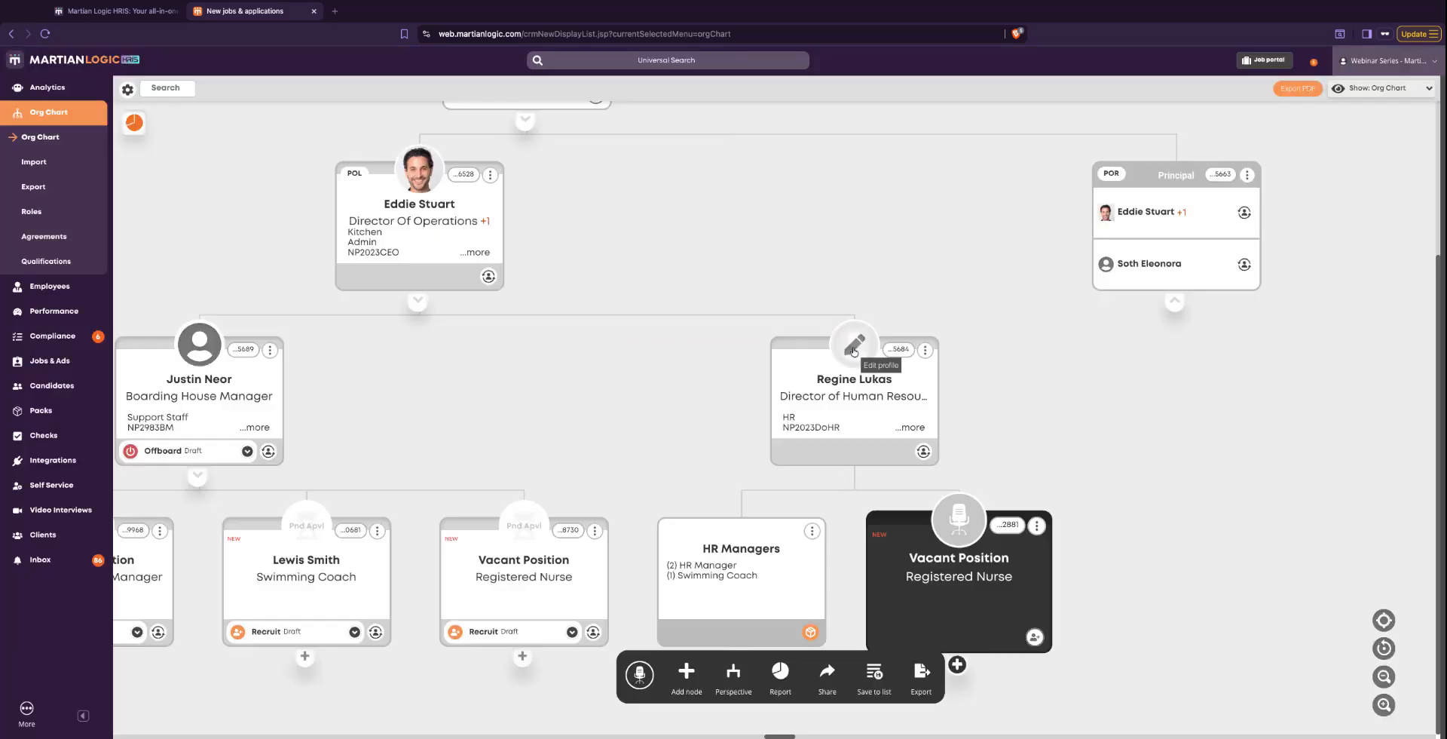
left_click(931, 456)
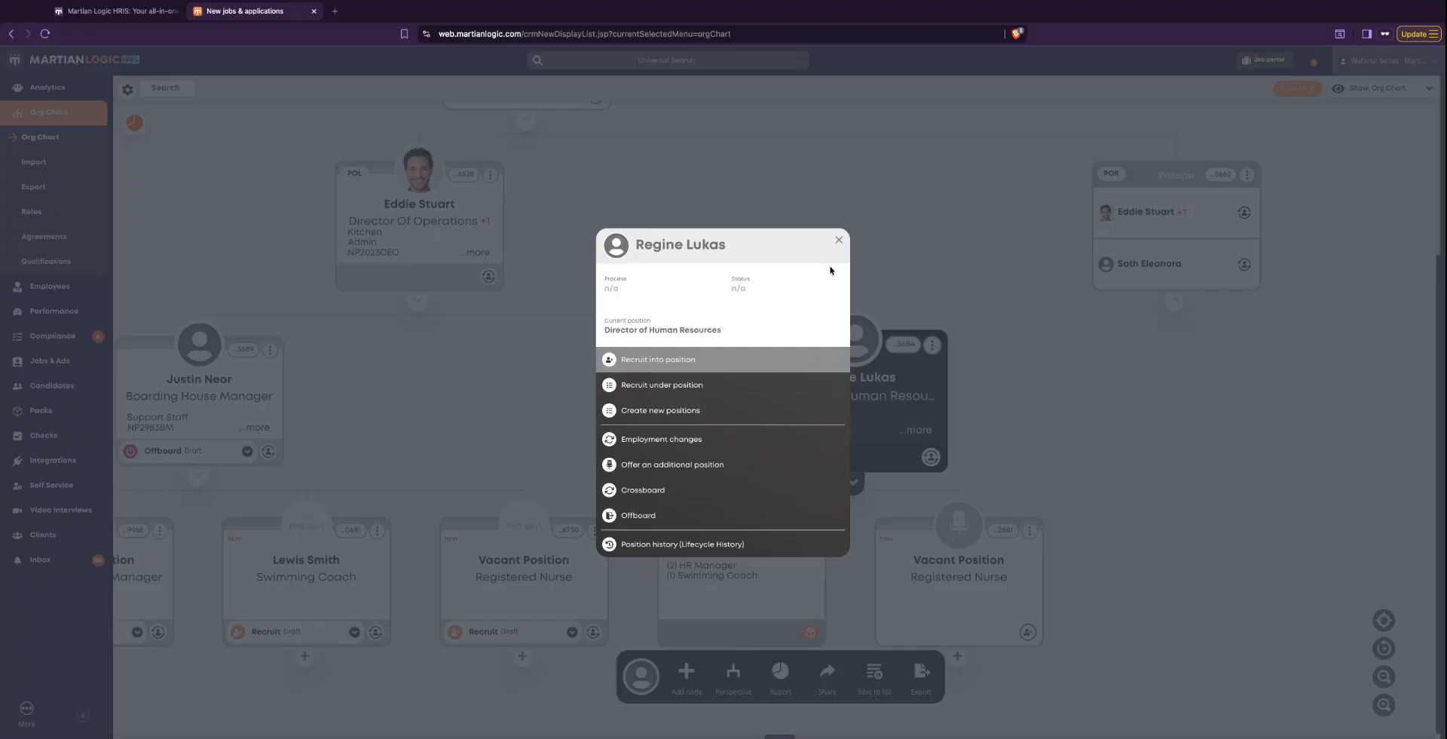
left_click(839, 240)
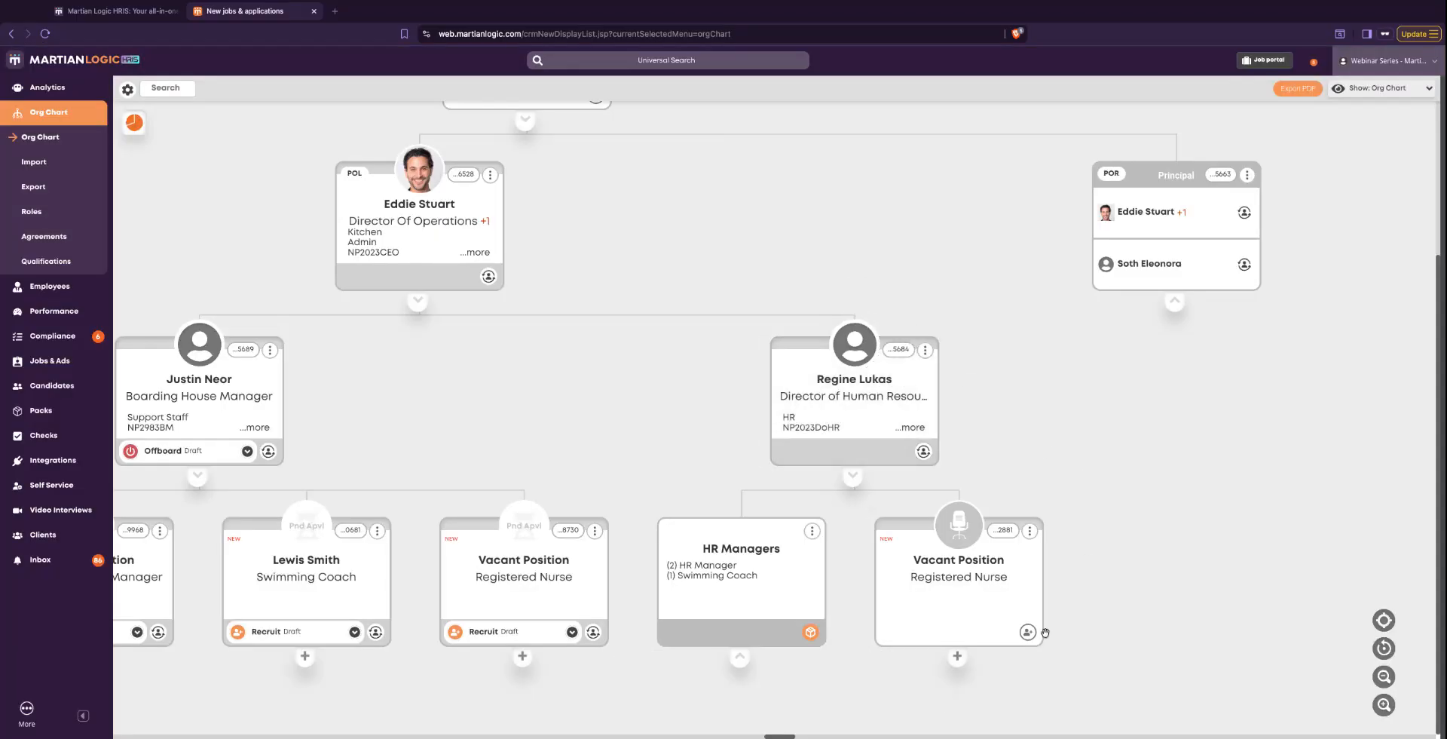
- Start recruiting into the vacant Registered Nurse position under the Director of Human Resources, using the Request-to-hire workflow
left_click(944, 601)
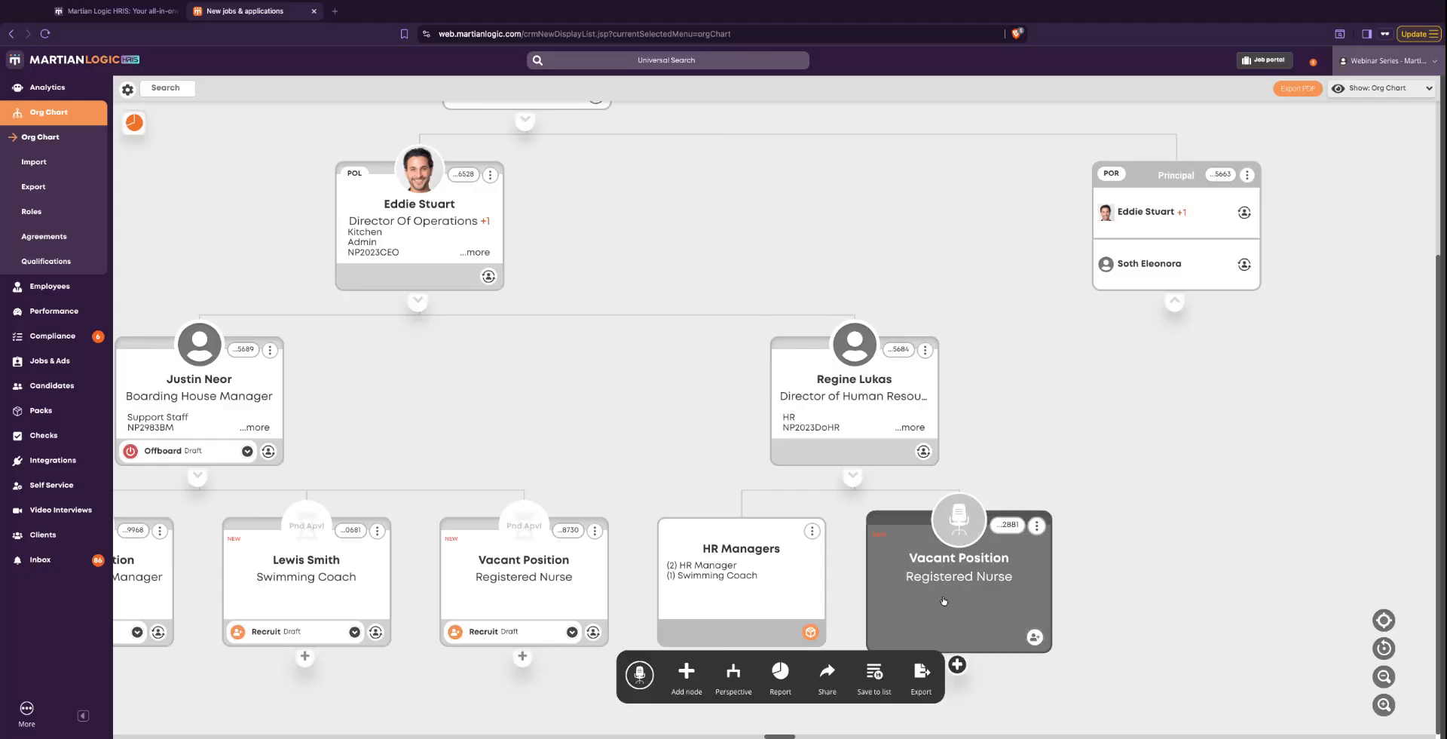
left_click(1035, 638)
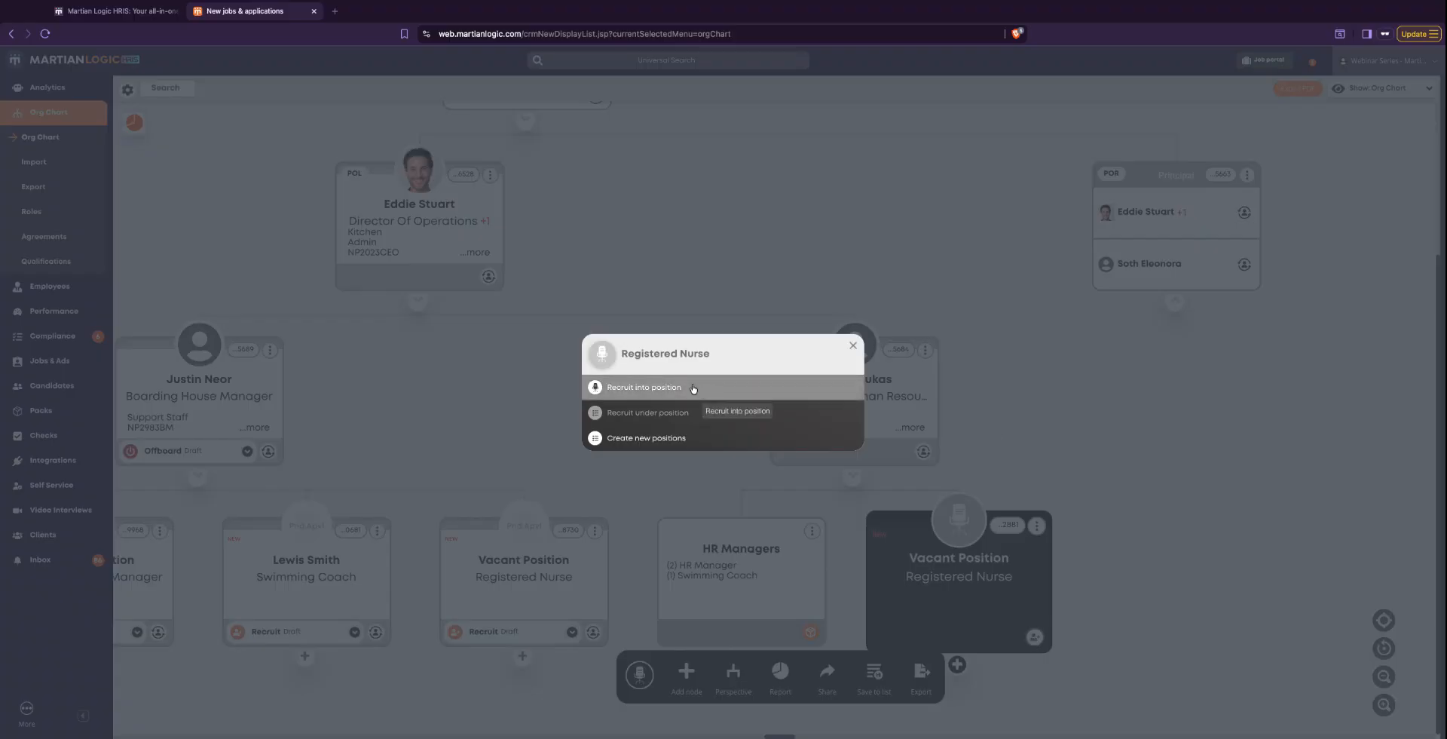
left_click(639, 390)
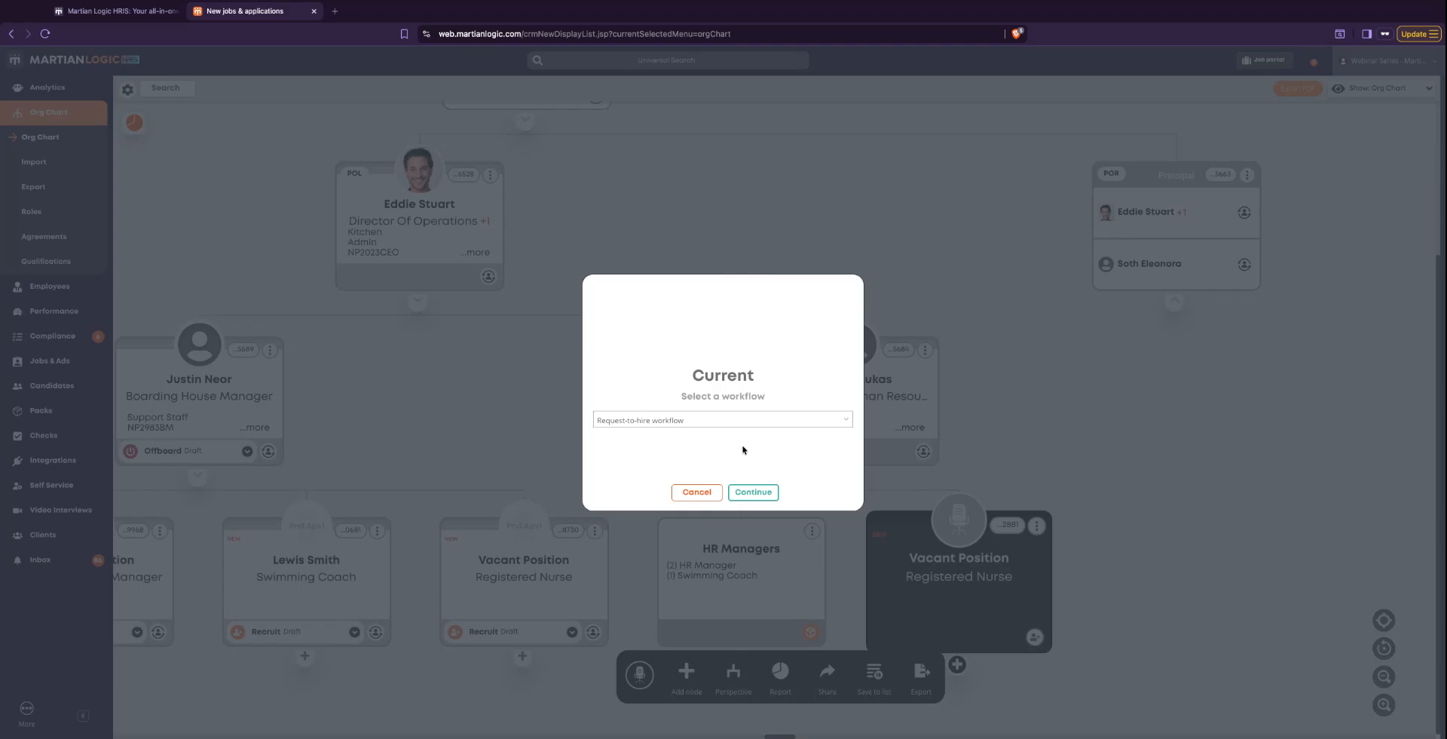
left_click(846, 422)
left_click(846, 423)
left_click(780, 385)
left_click(756, 488)
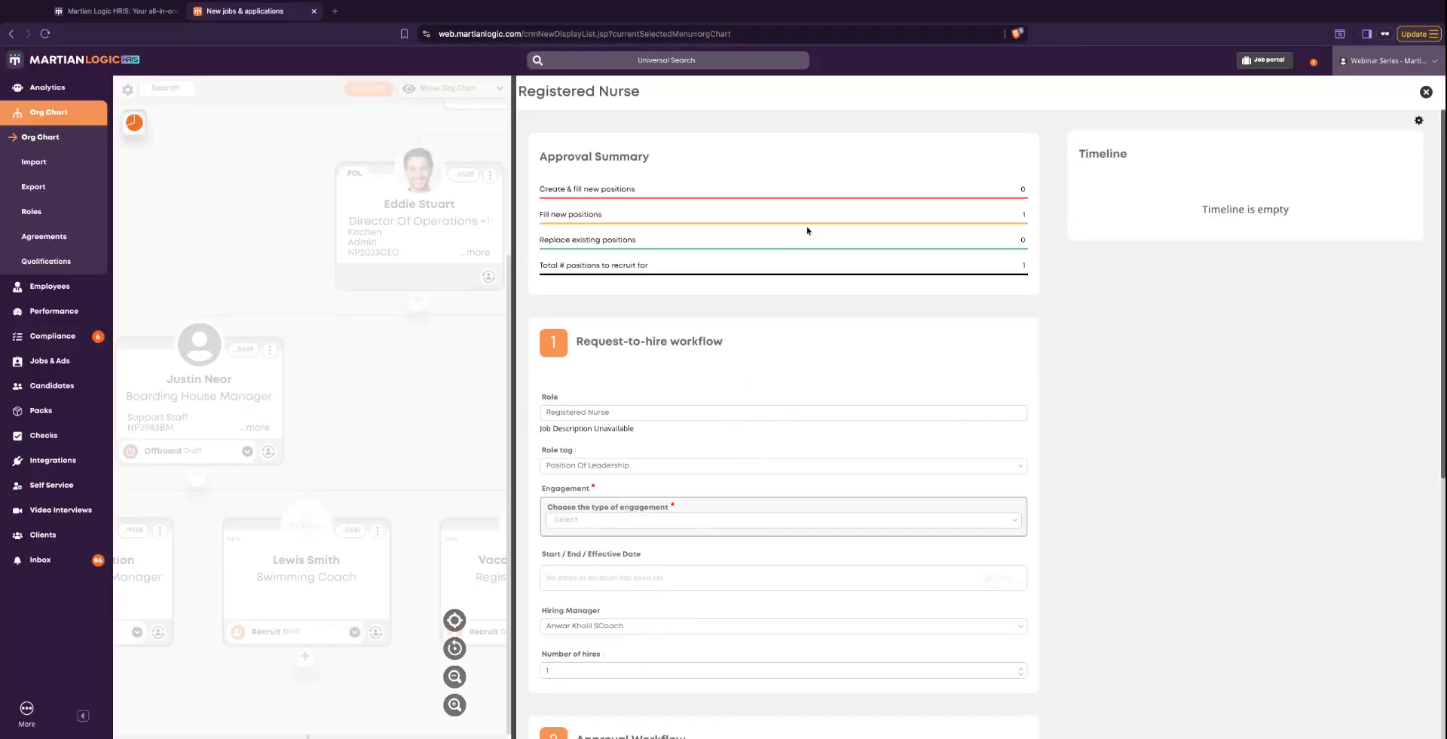
- Examine the Registered Nurse request form, covering the approval summary, the hiring details and the approval workflow chain
scroll(853, 517, "down", 3)
scroll(852, 517, "up", 2)
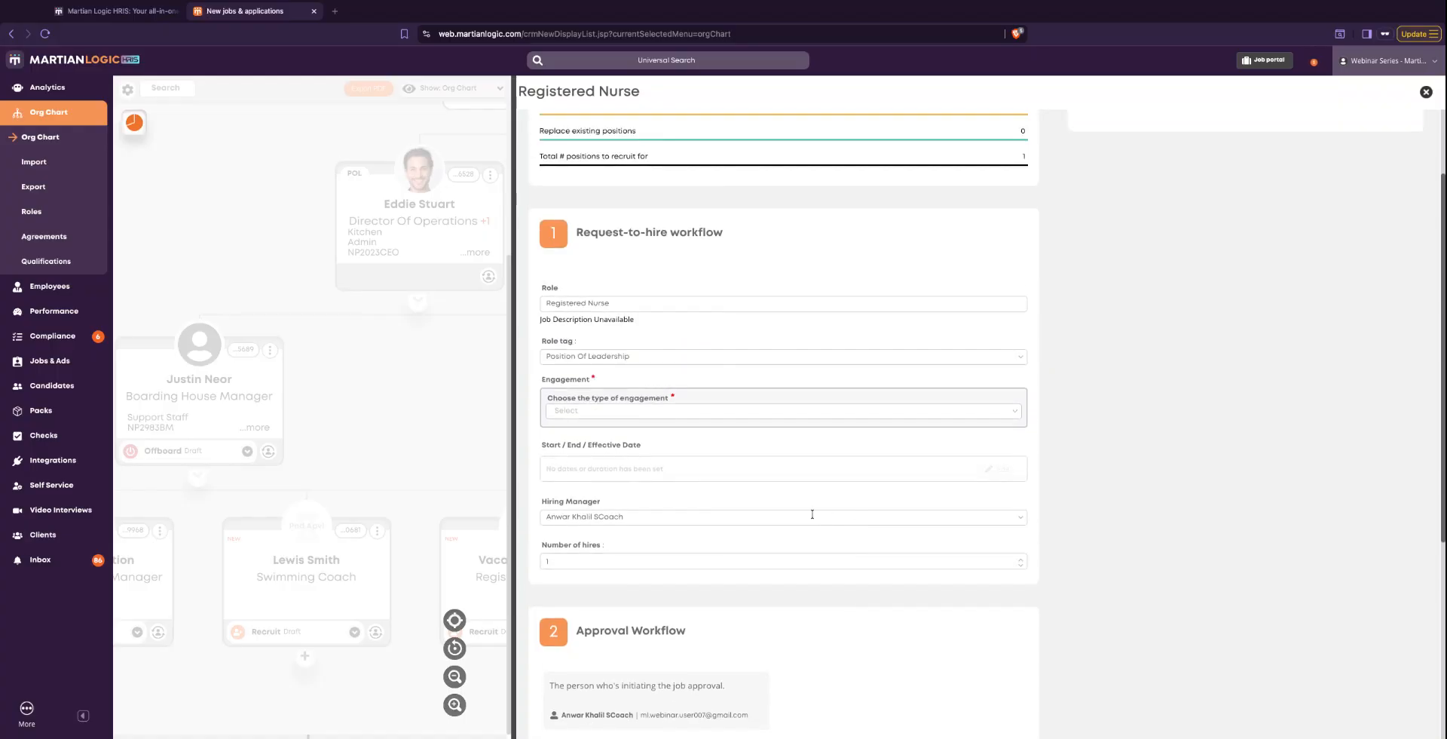
scroll(799, 519, "down", 1)
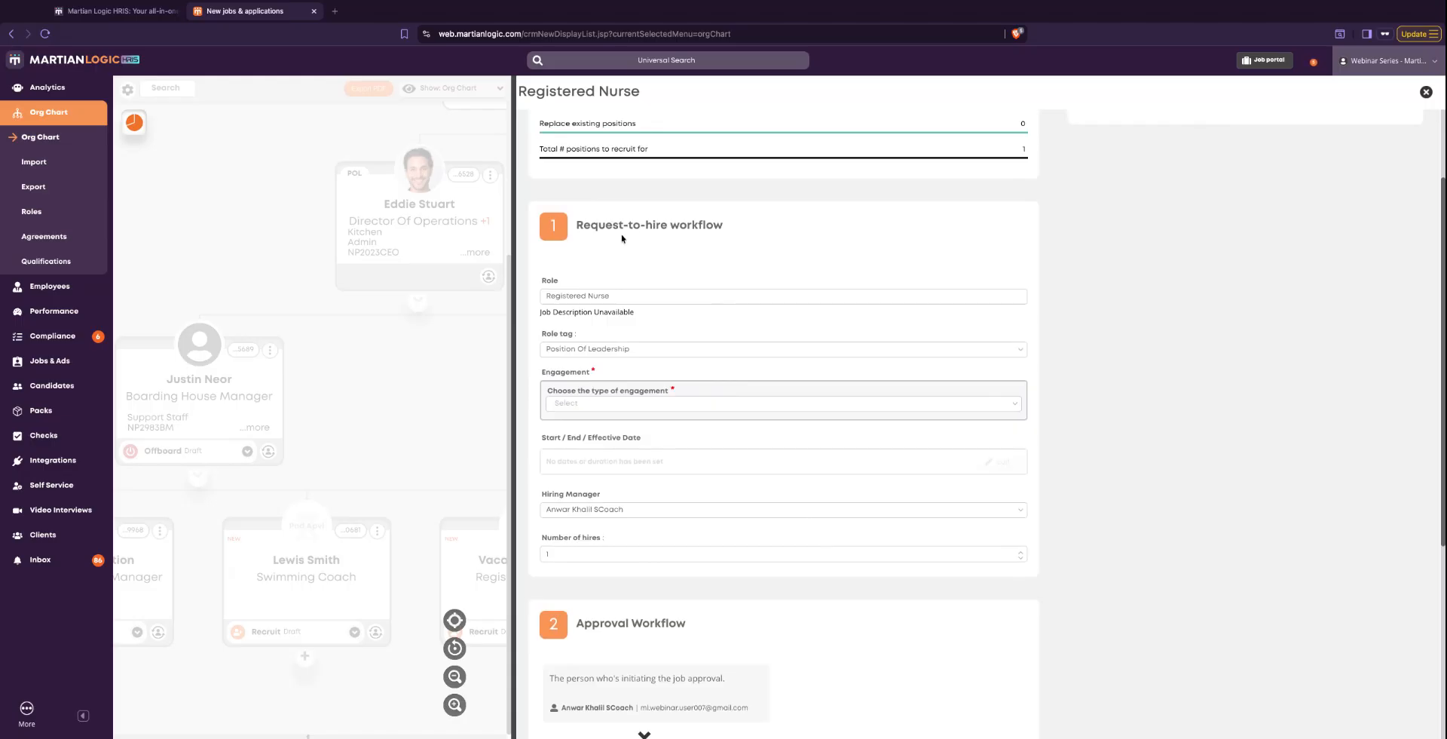
scroll(670, 309, "down", 2)
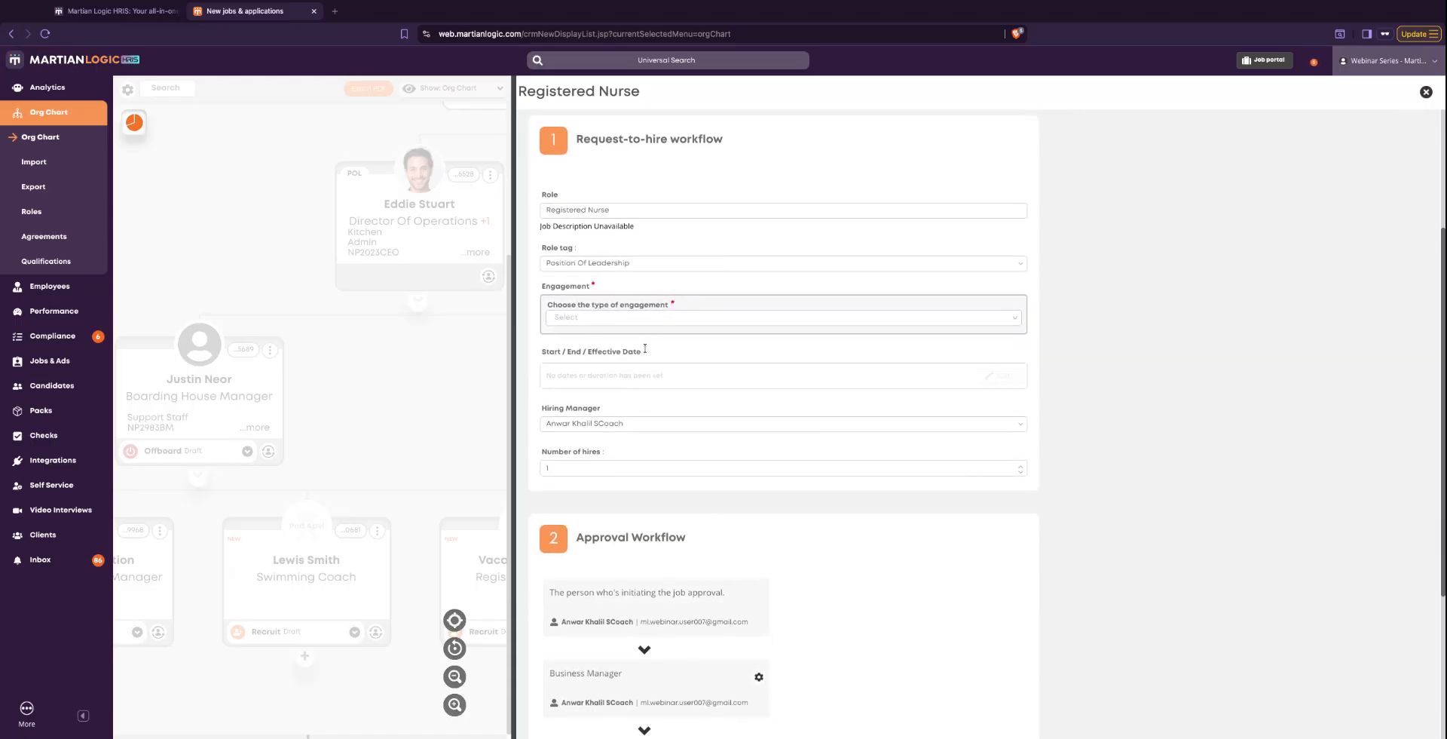
mouse_move(694, 461)
scroll(612, 452, "down", 5)
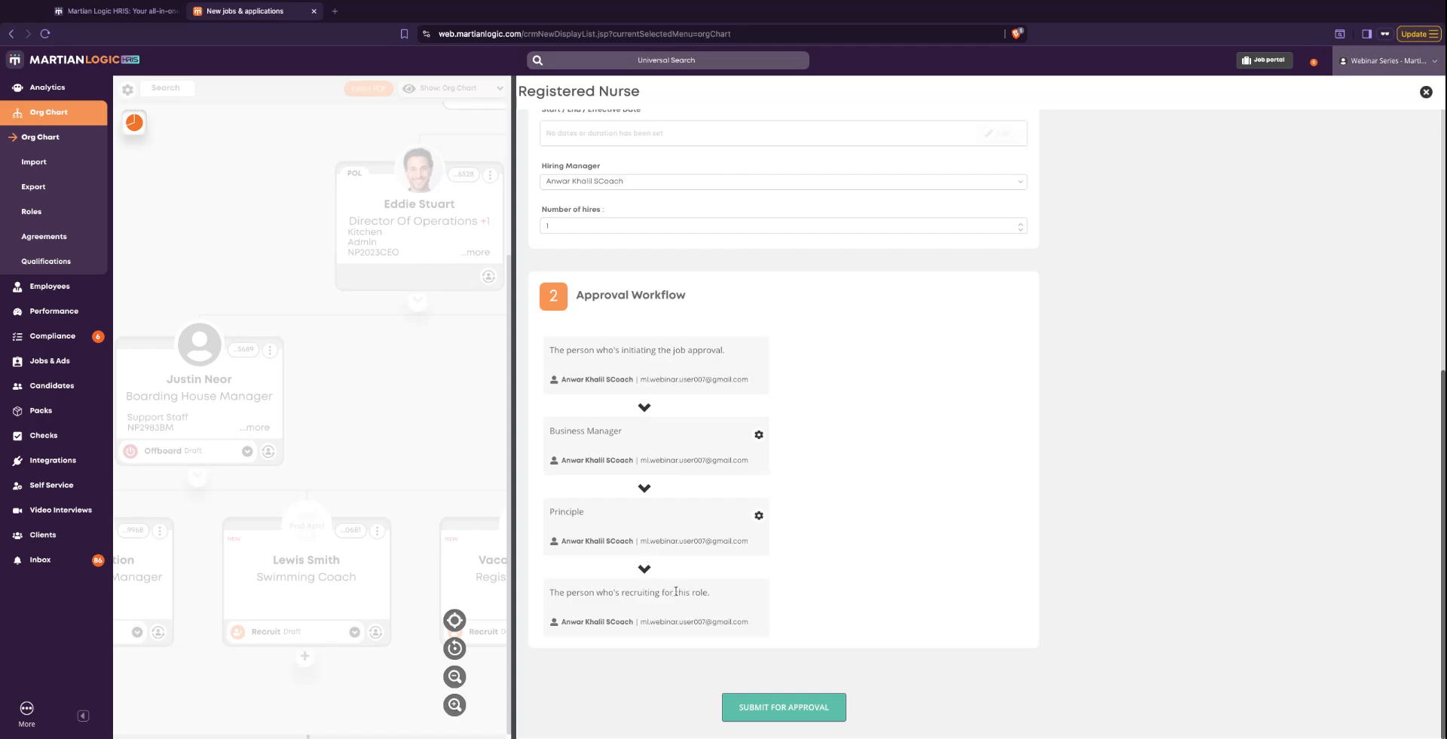
scroll(684, 590, "up", 1)
scroll(684, 590, "down", 1)
scroll(707, 416, "up", 6)
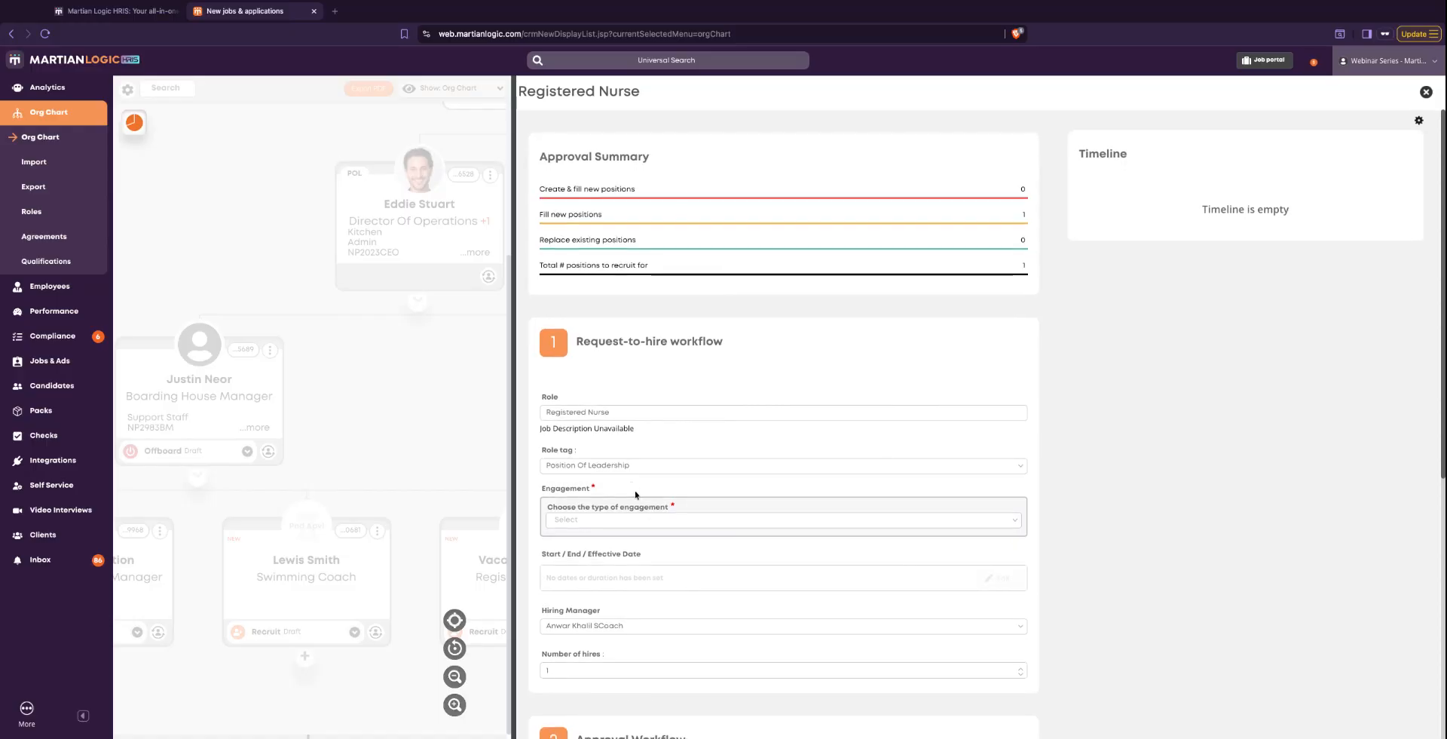
- Set the type of engagement to Employee in the request-to-hire details and check the other engagement options
scroll(652, 514, "down", 2)
mouse_move(653, 316)
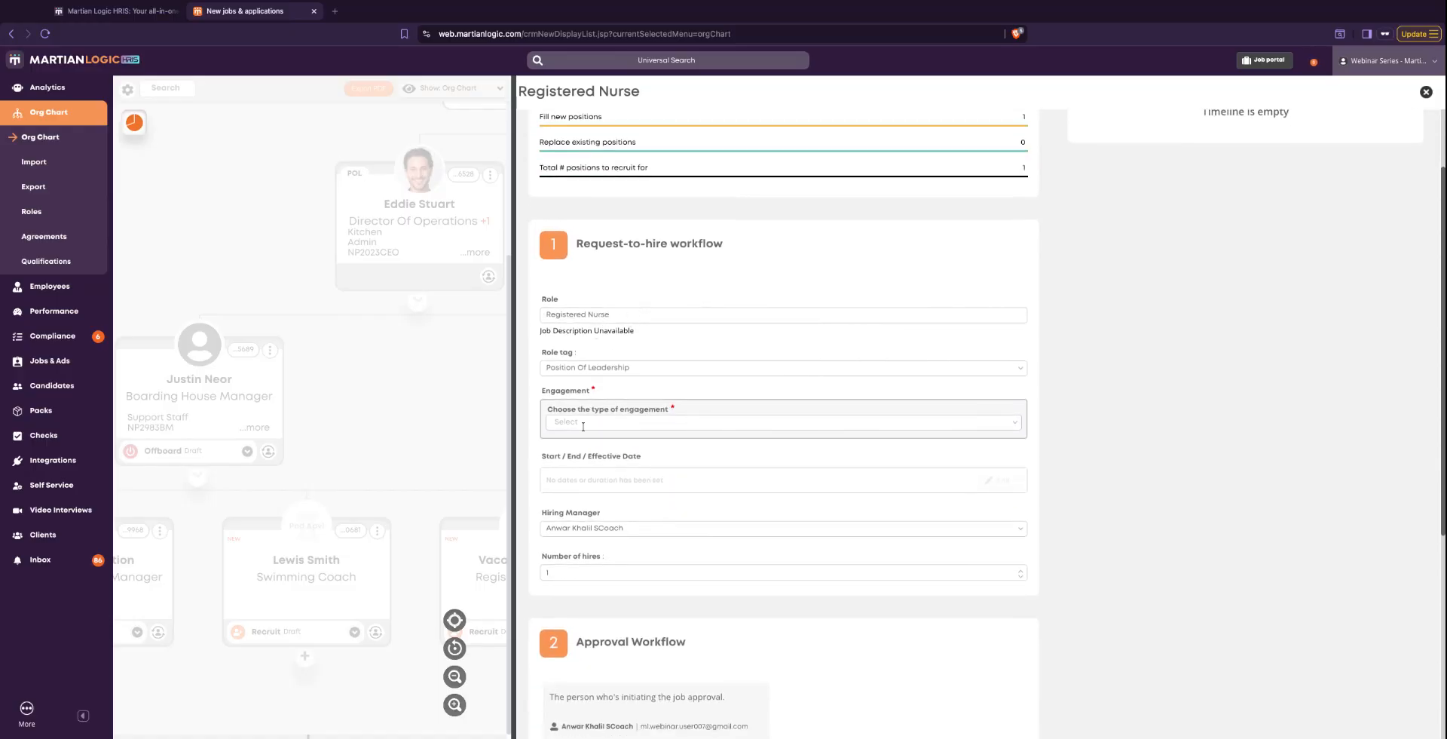
scroll(581, 468, "down", 1)
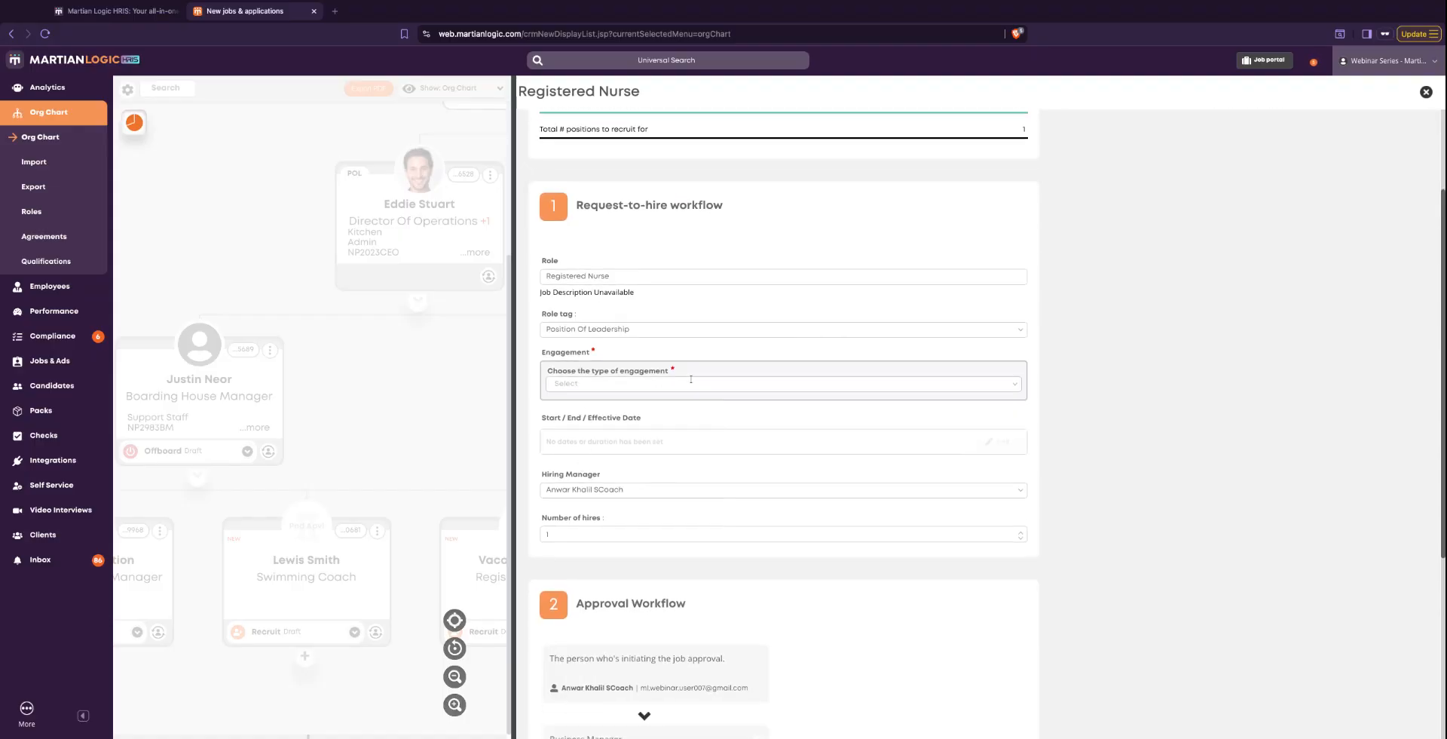
scroll(688, 388, "down", 1)
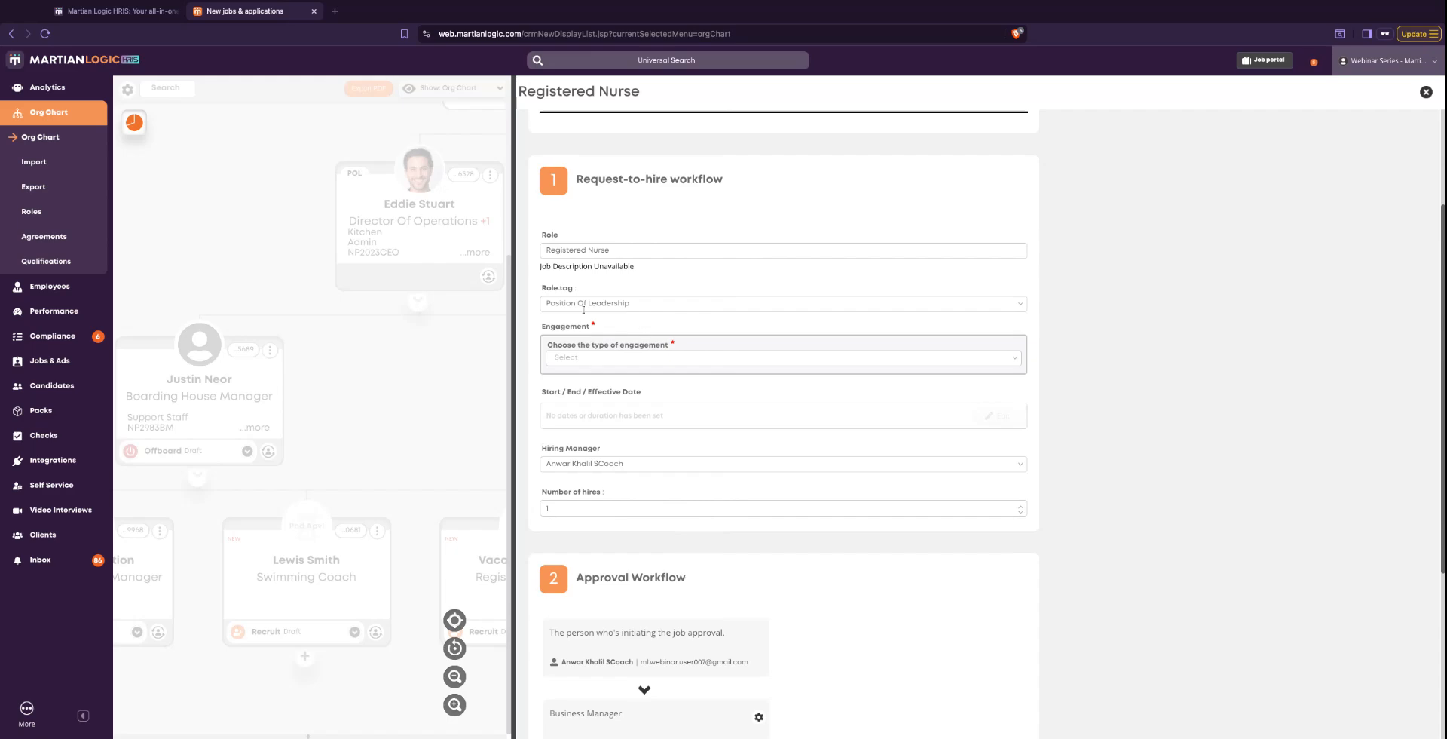
scroll(721, 422, "down", 1)
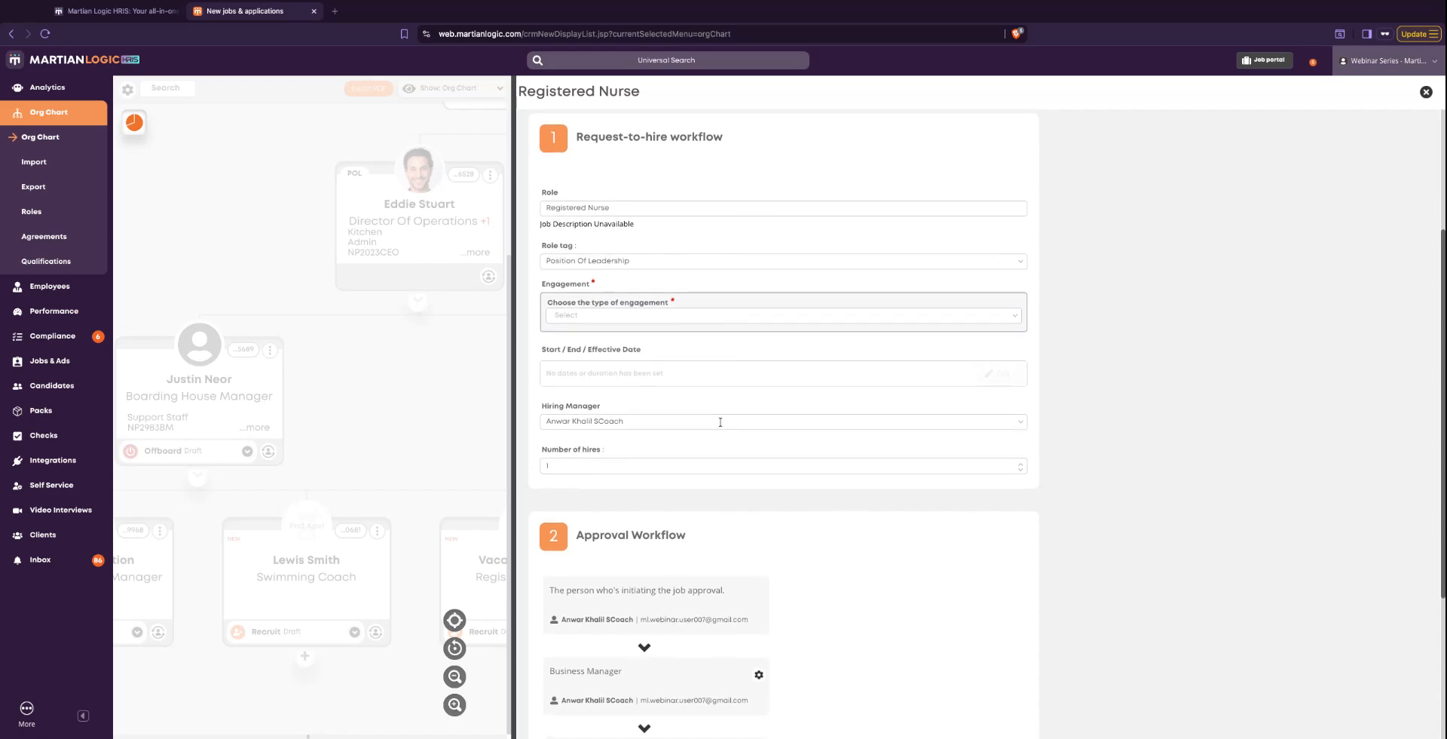
left_click(1012, 320)
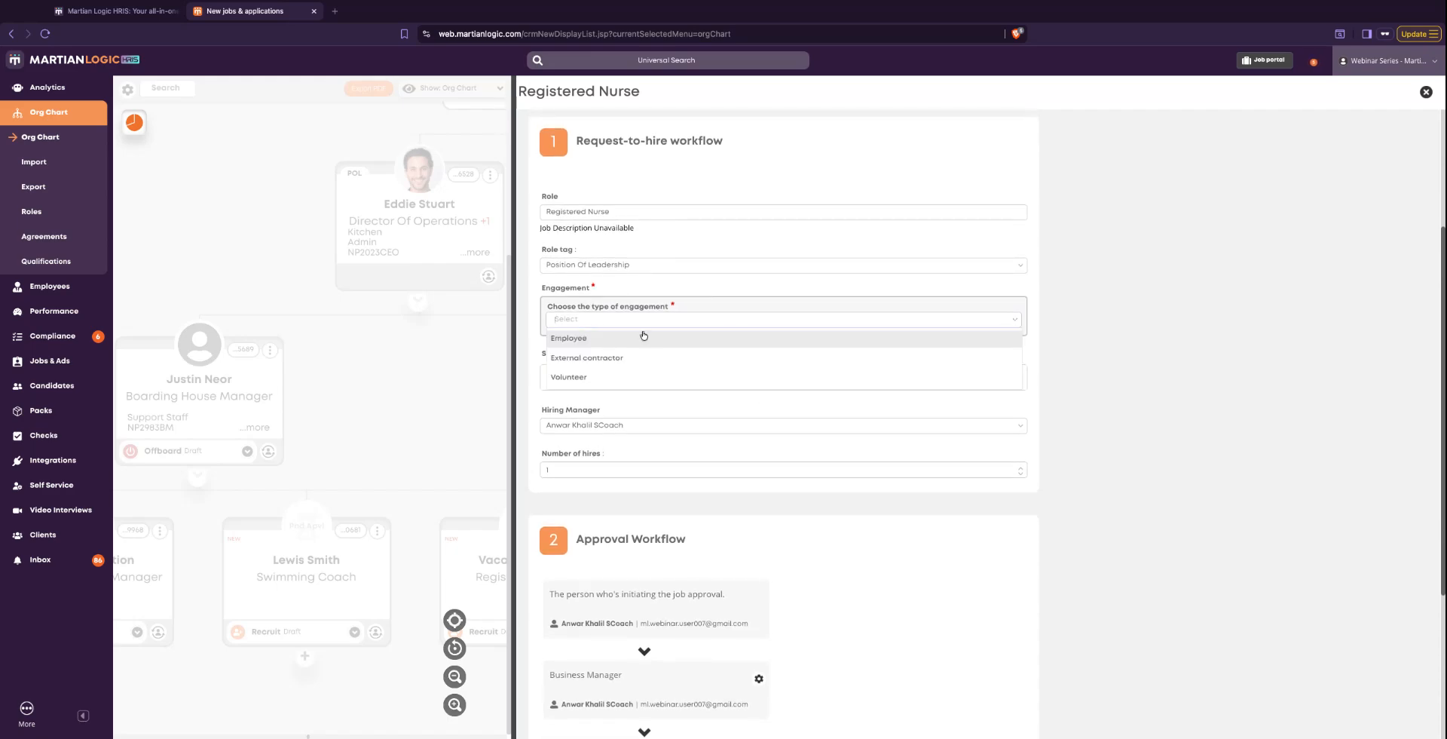
left_click(570, 343)
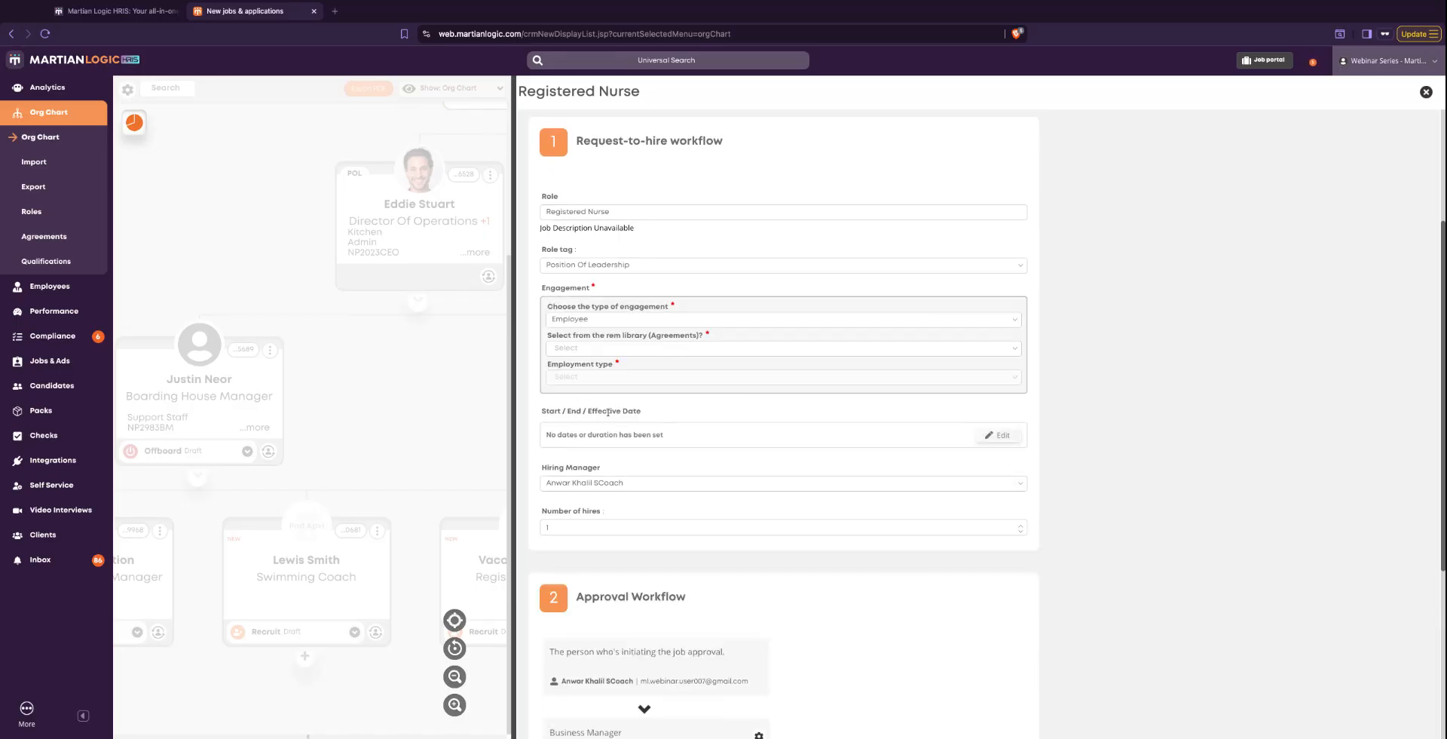
double_click(587, 322)
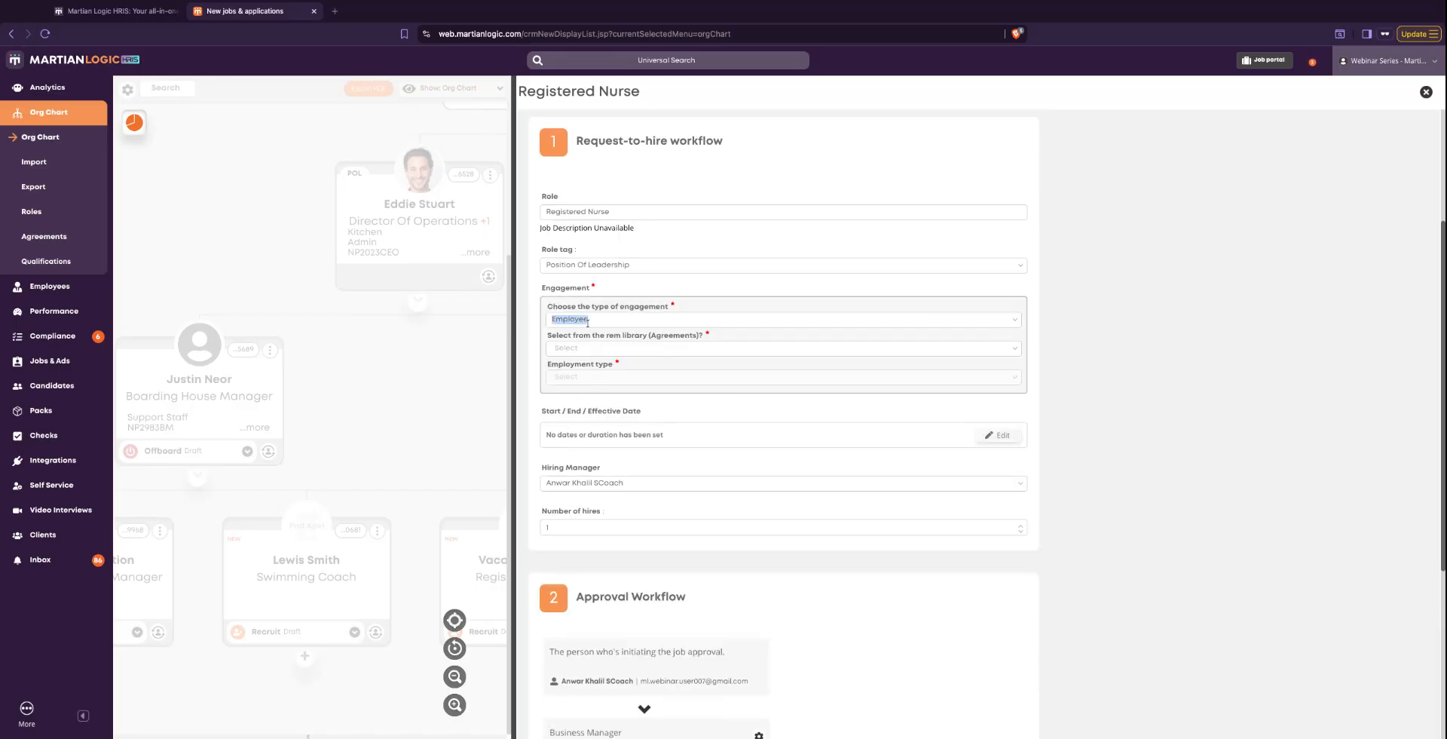
left_click(1015, 324)
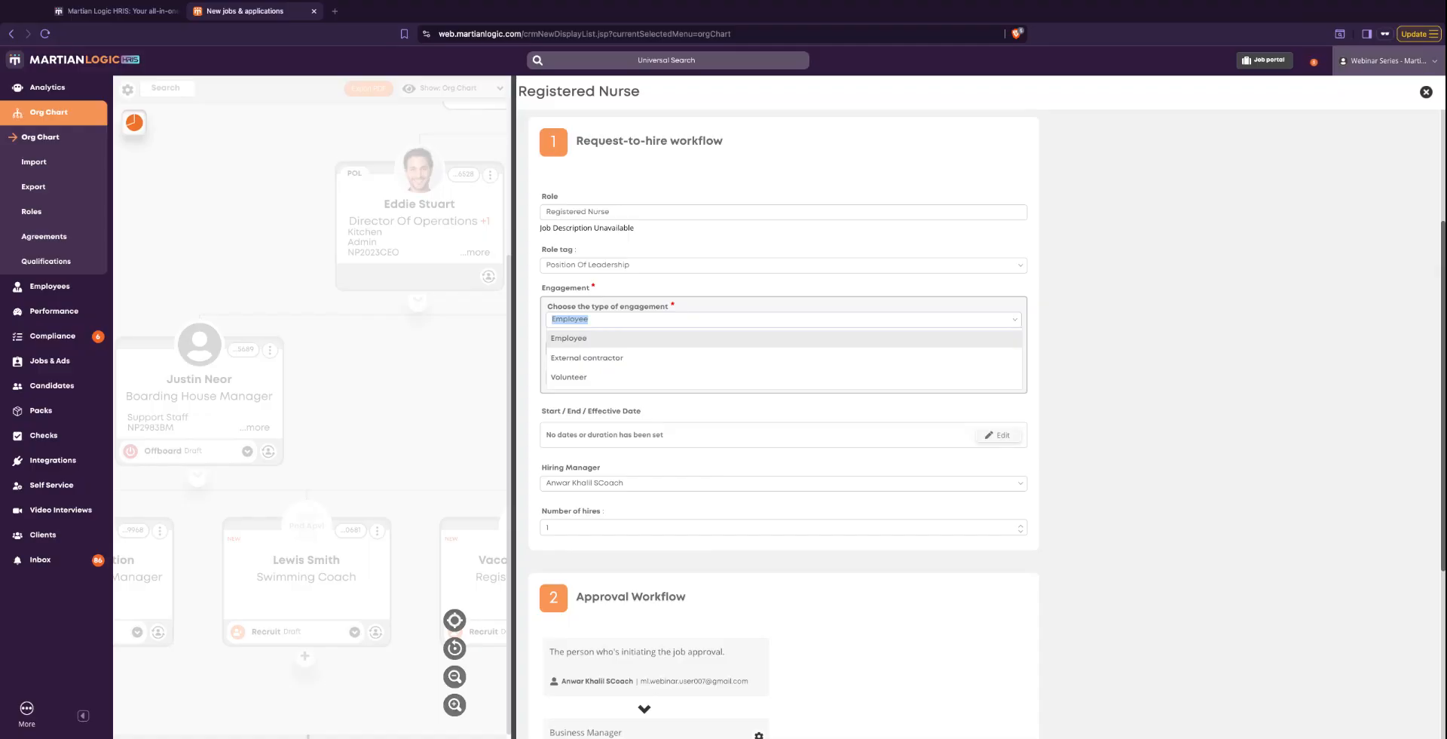
left_click(1138, 339)
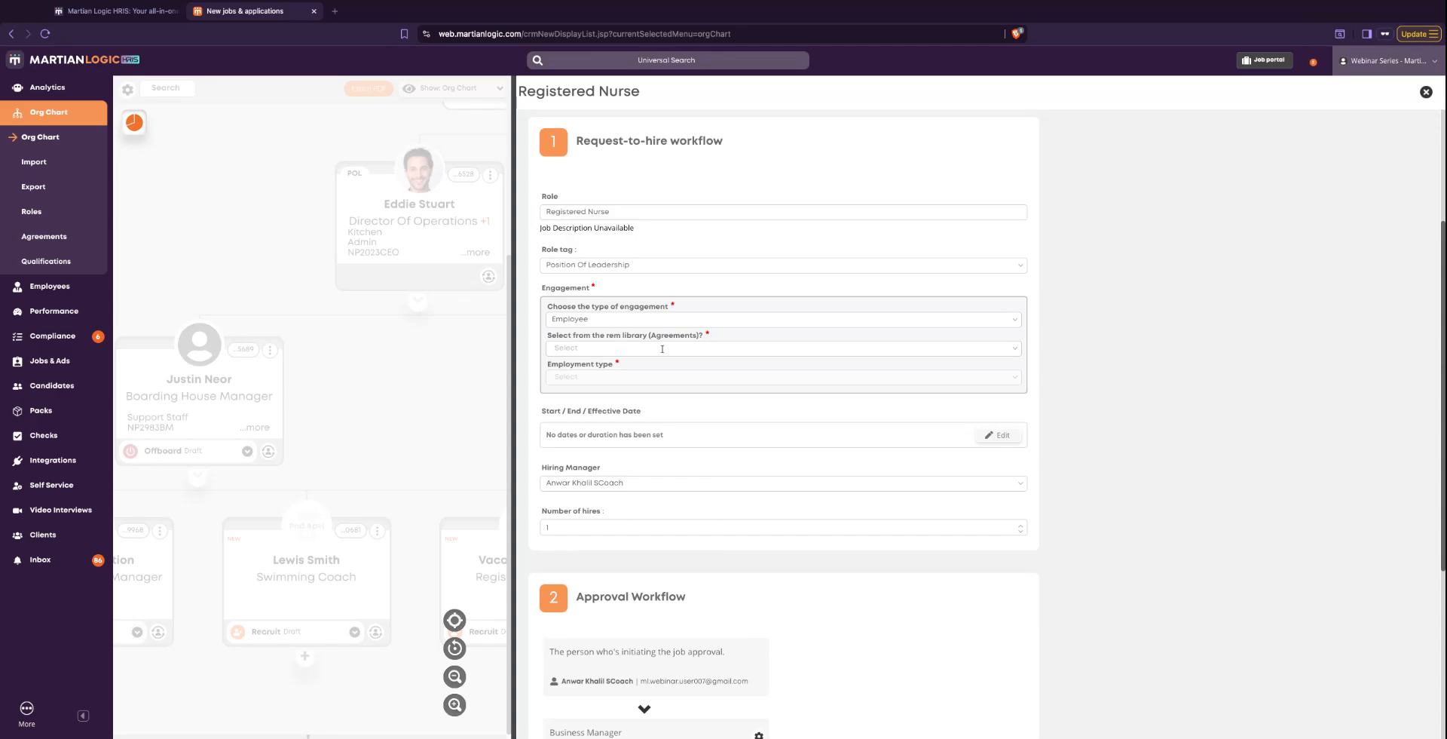
- Answer Yes to selecting from the rem library (Agreements) and set the employment type to the pre-configured Permanent part-time
left_click(1014, 349)
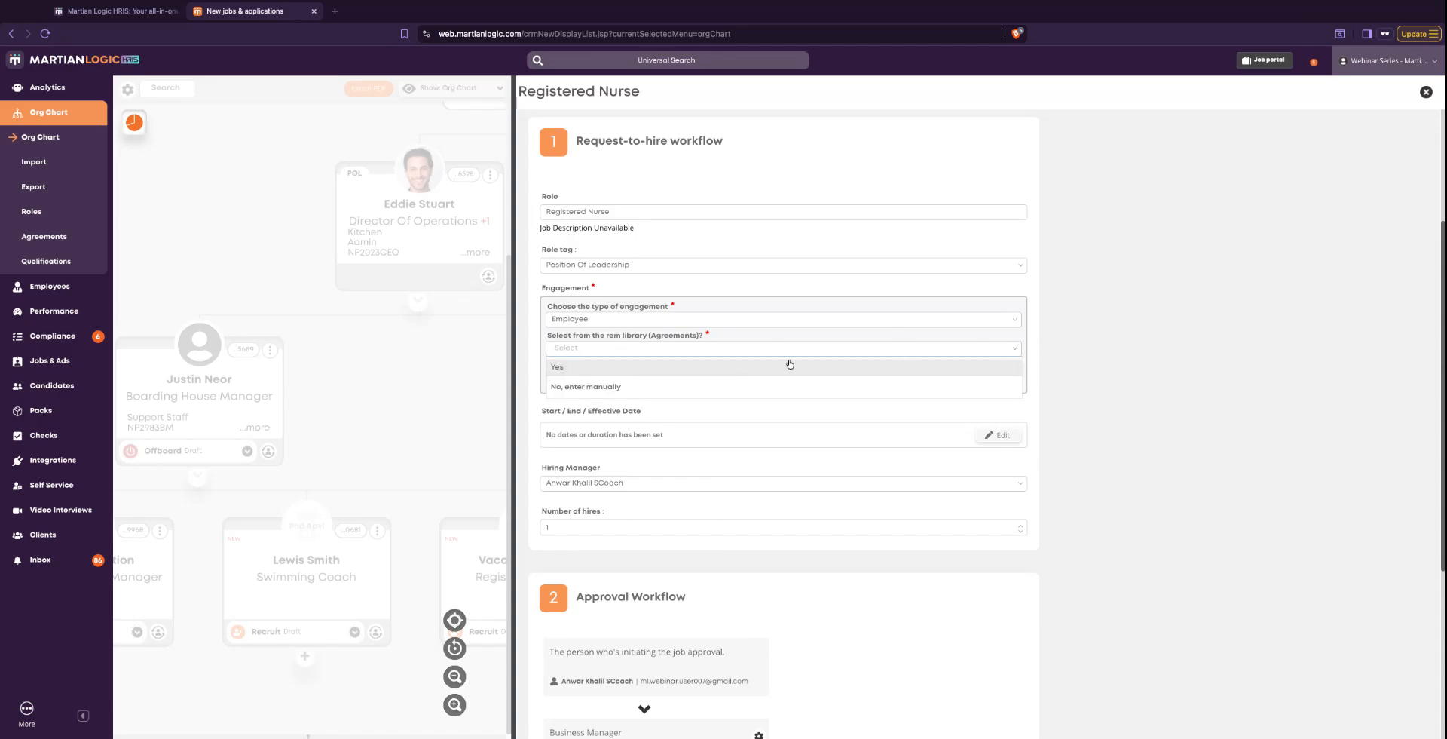
left_click(561, 367)
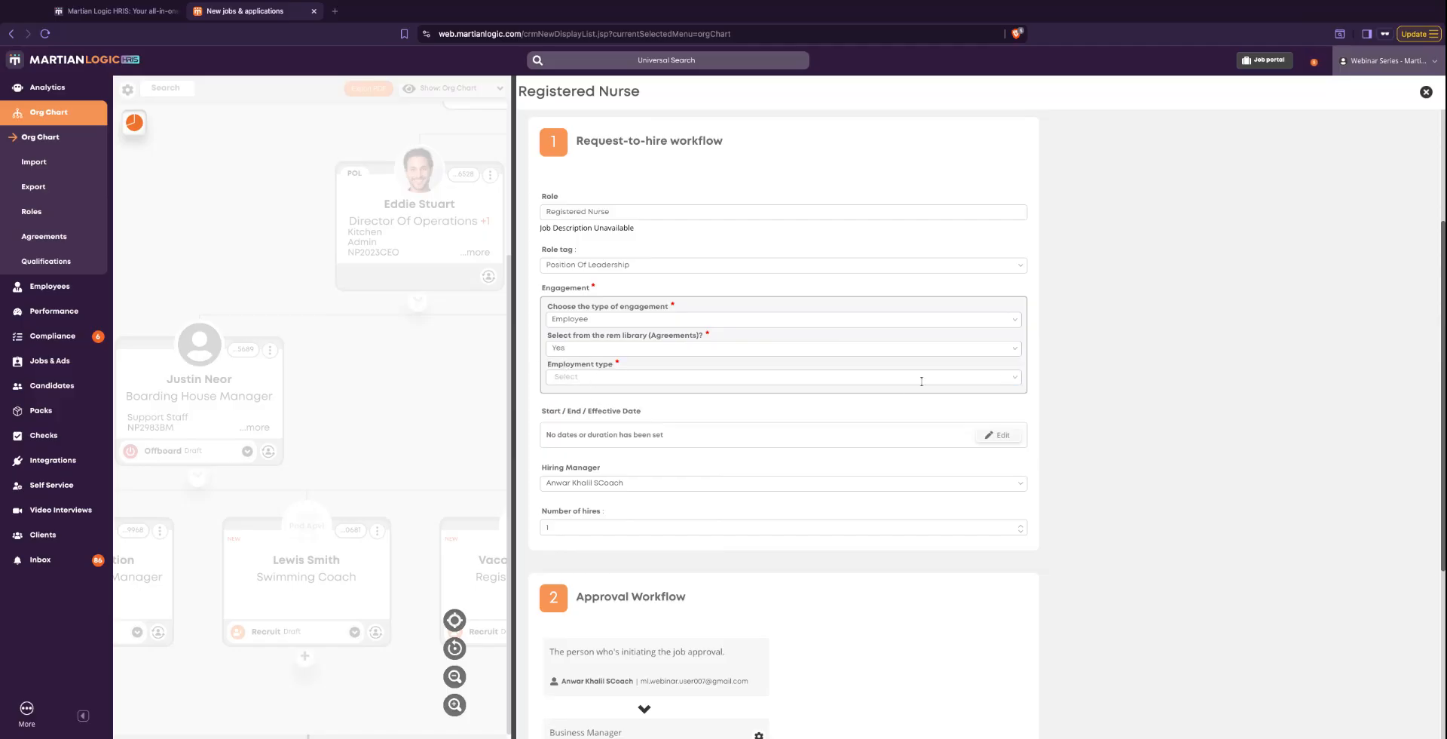
left_click(1015, 378)
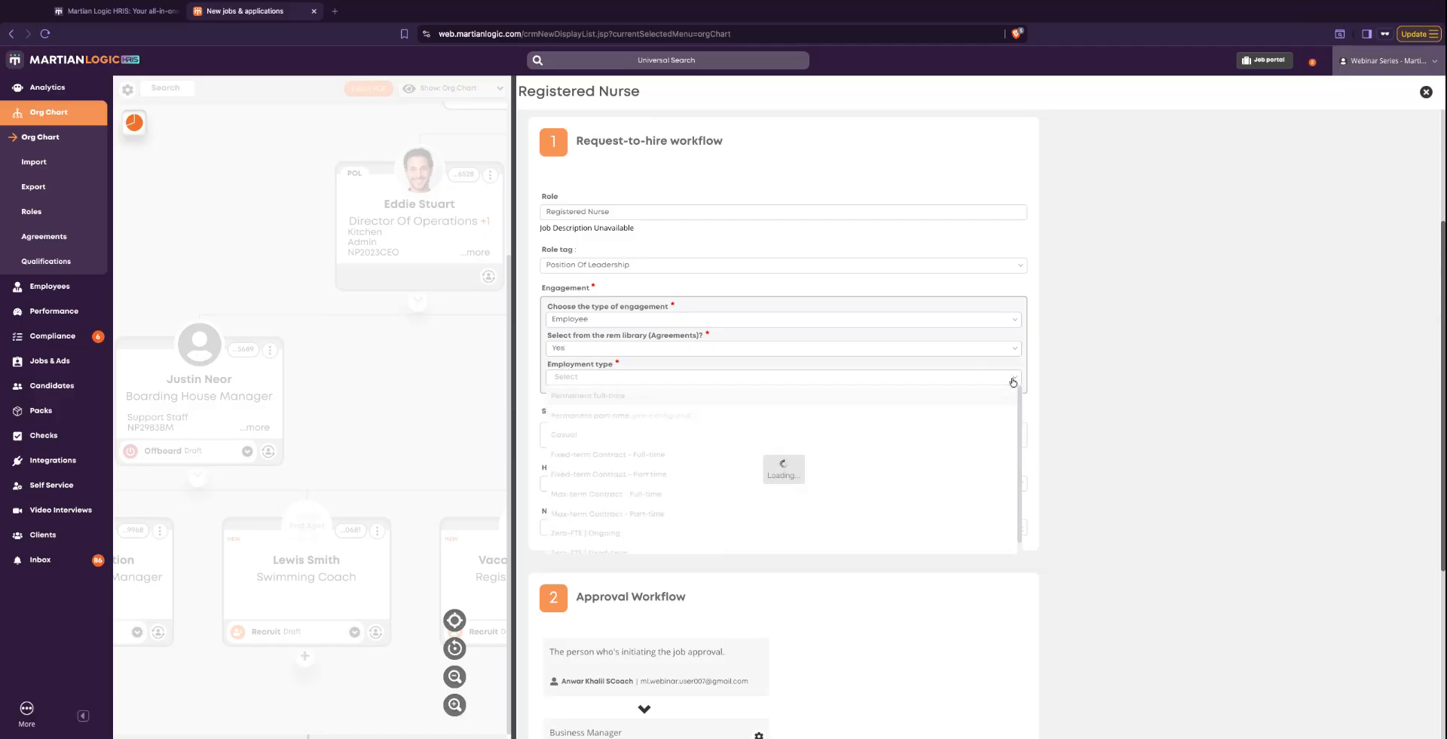
left_click(659, 417)
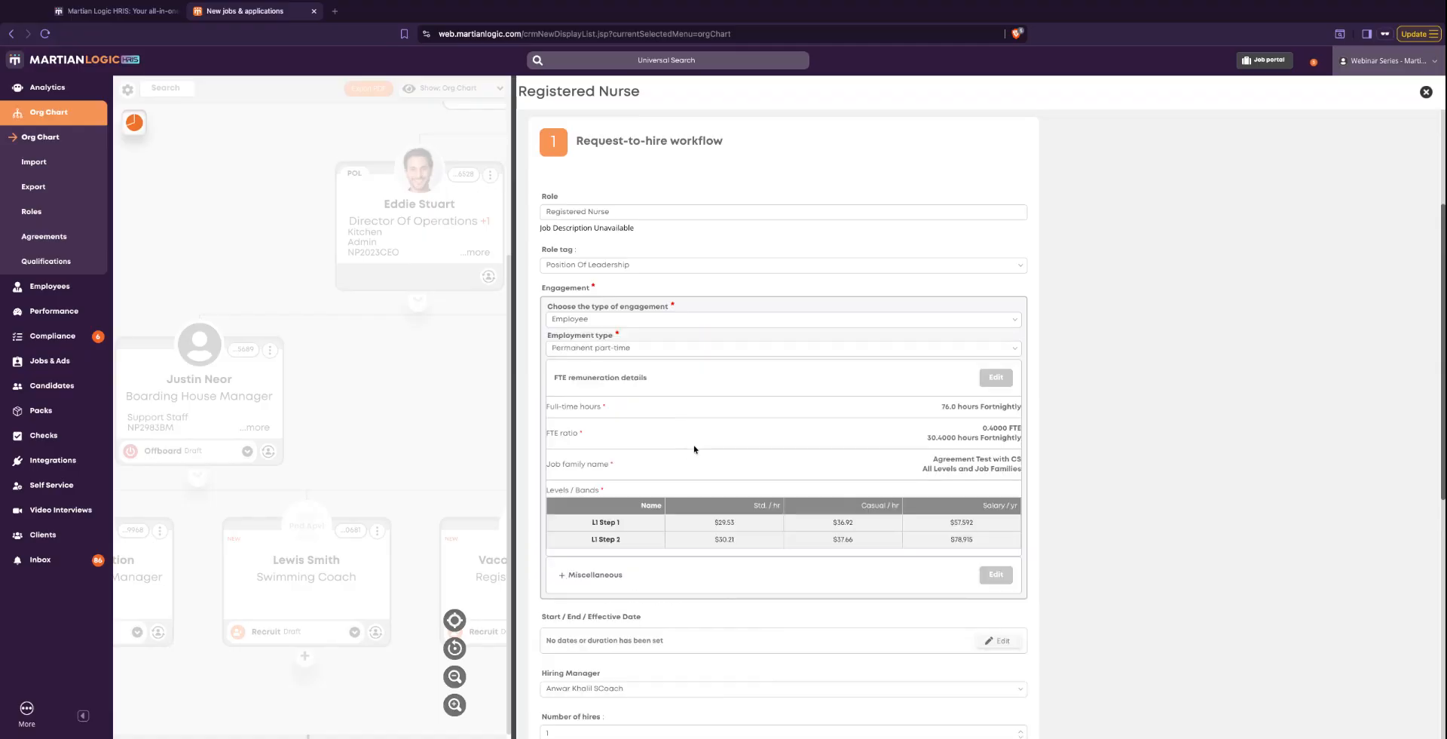
- Review the FTE remuneration details of the Registered Nurse request and check the other available employment types
scroll(866, 540, "down", 1)
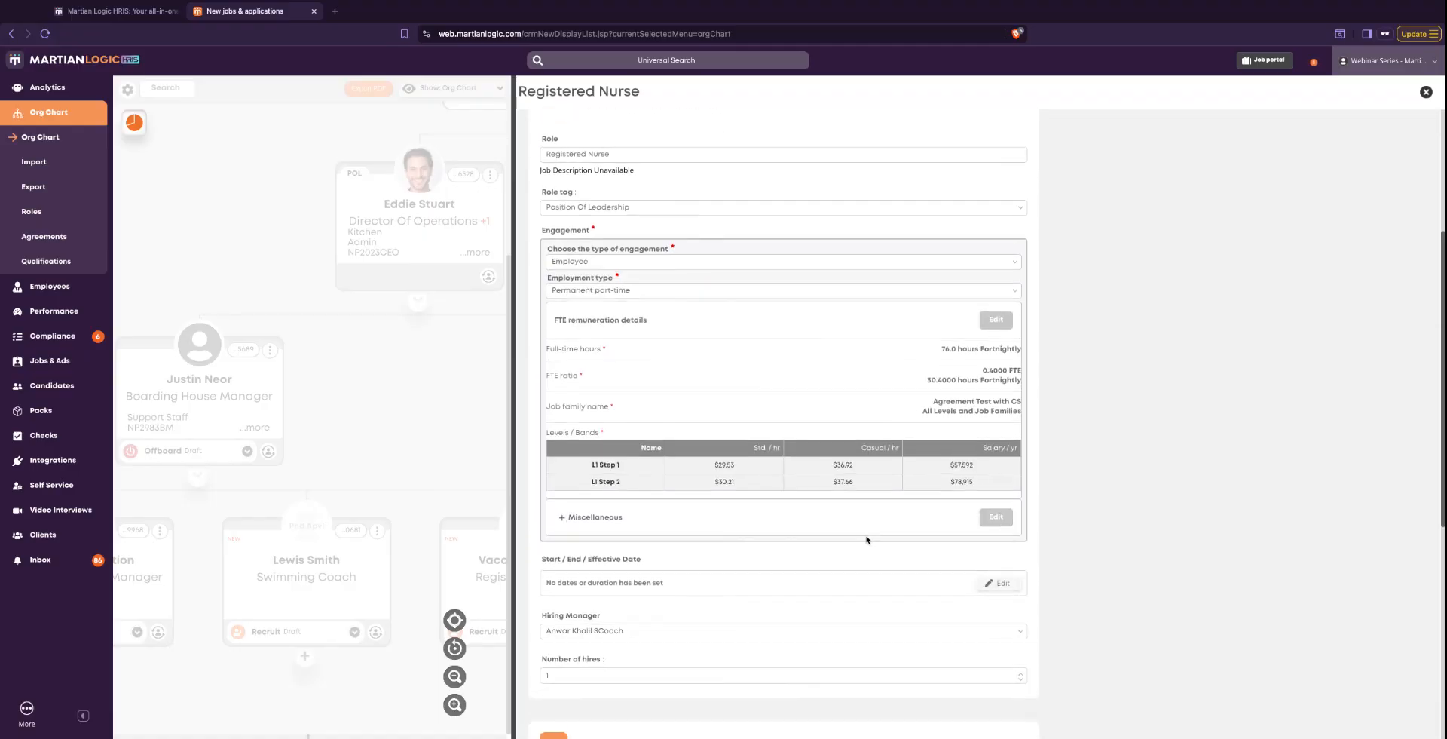
scroll(745, 484, "up", 1)
scroll(745, 485, "down", 1)
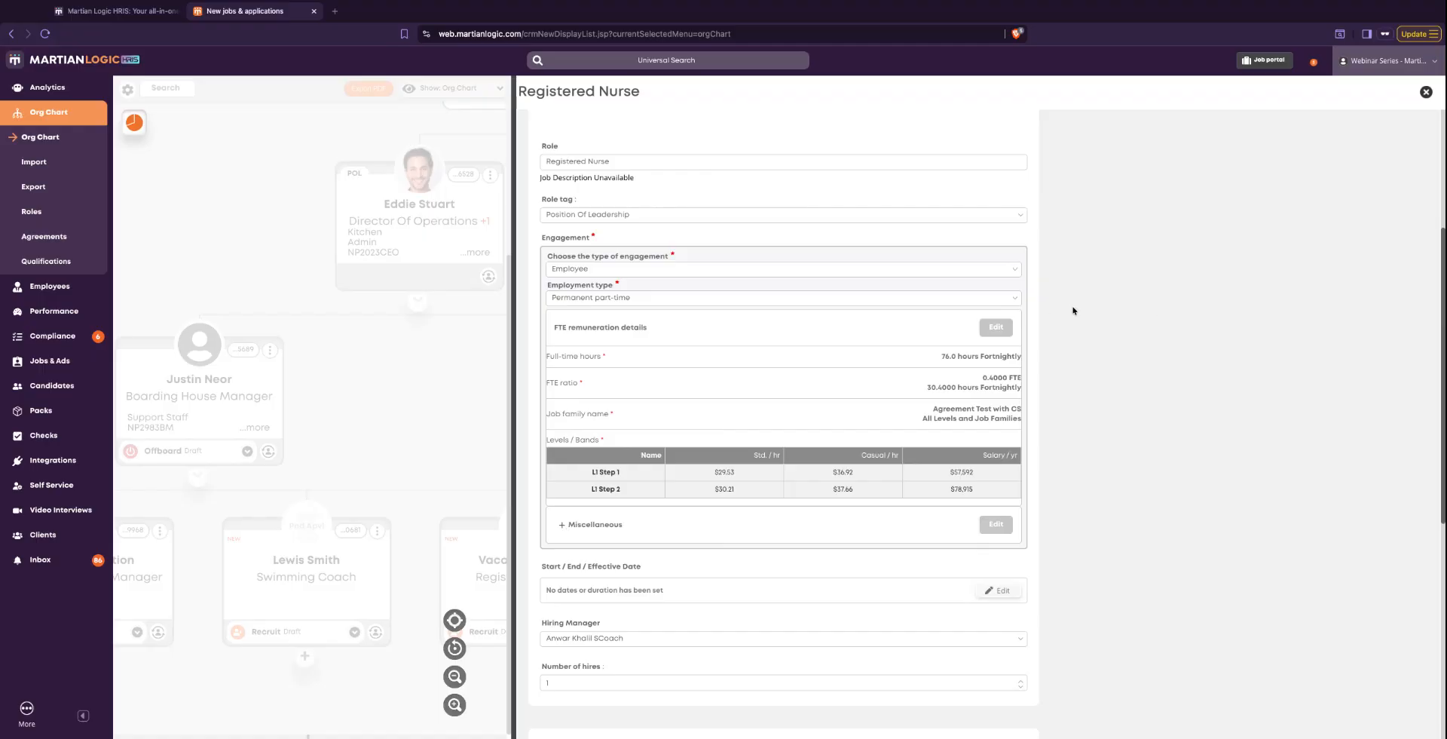
left_click(1014, 300)
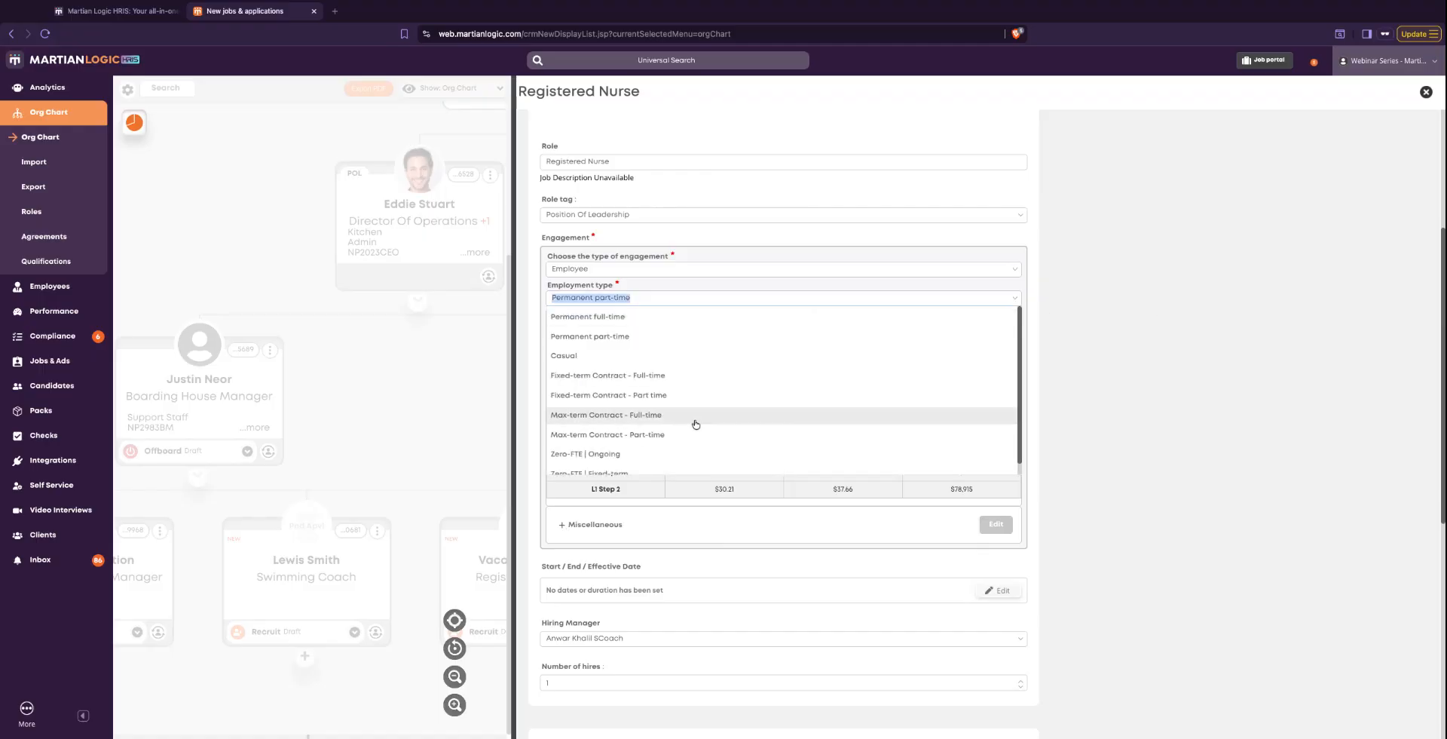
left_click(1083, 400)
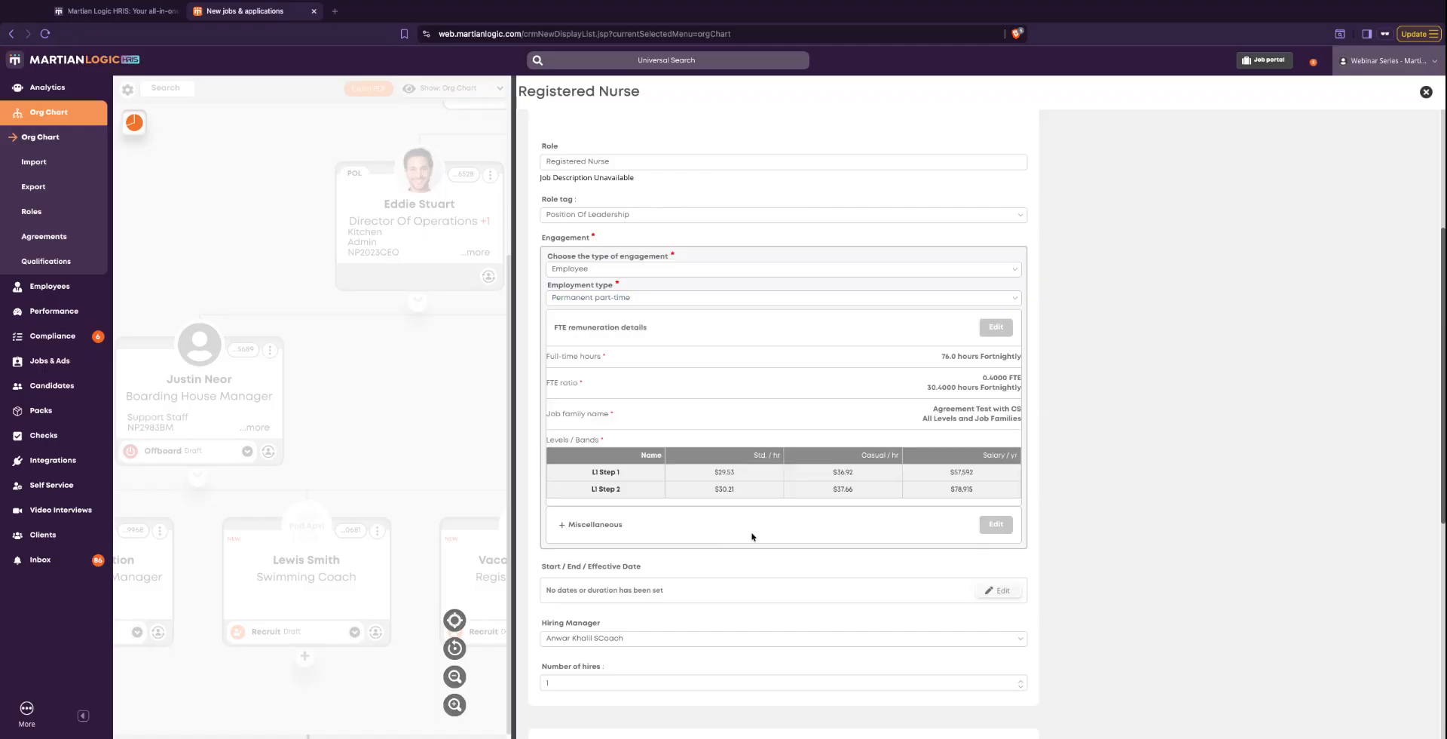
- Examine the request form from the engagement and pay levels through the effective date, hiring manager and number of hires to the approval workflow
scroll(752, 536, "down", 3)
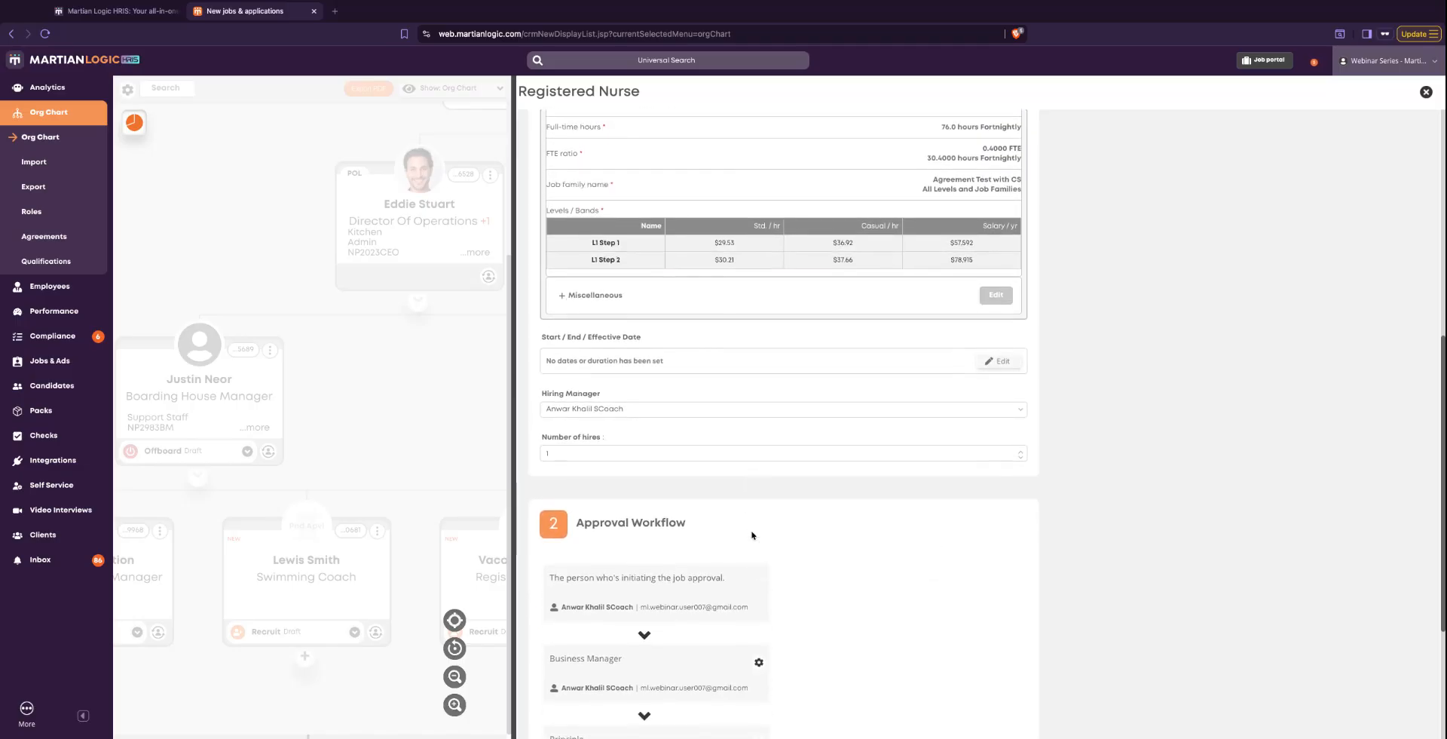
scroll(751, 535, "down", 3)
scroll(755, 533, "up", 8)
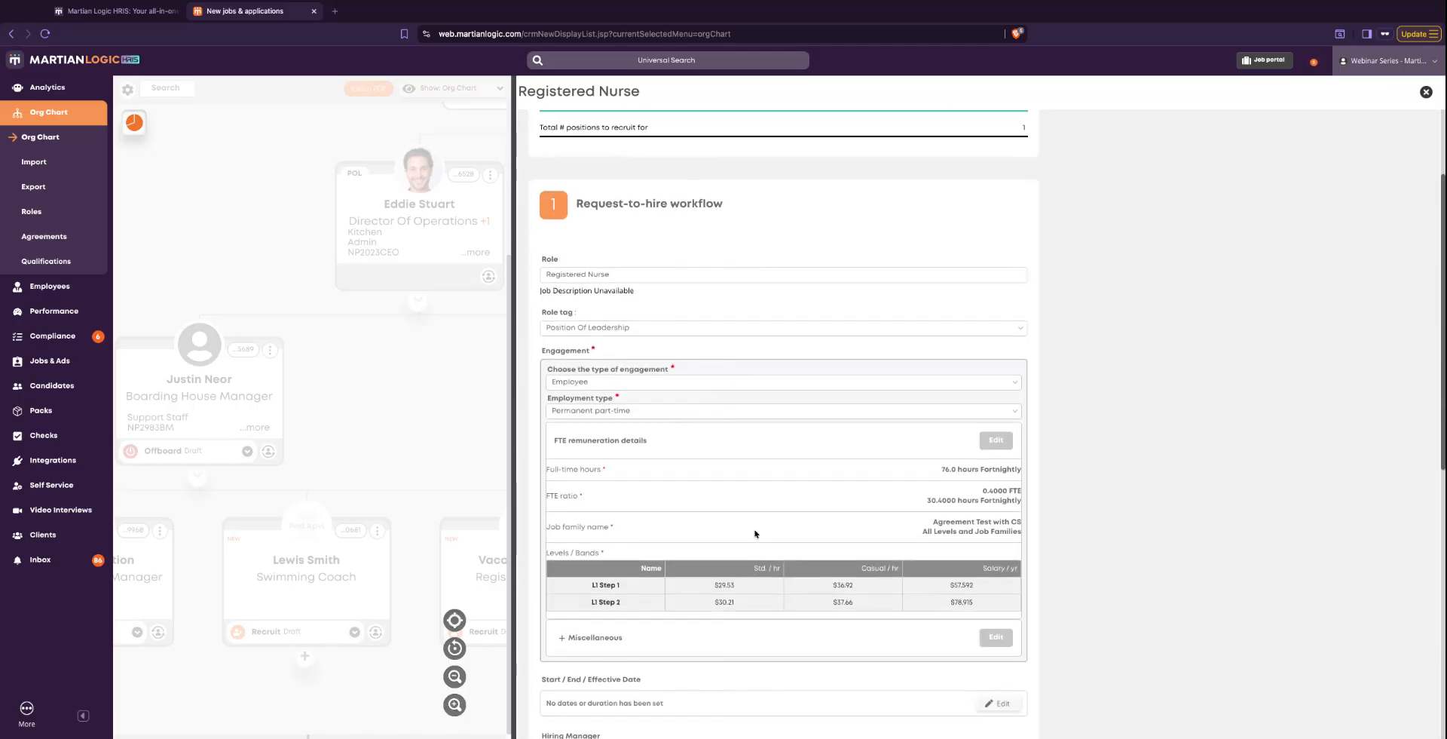
scroll(755, 533, "down", 2)
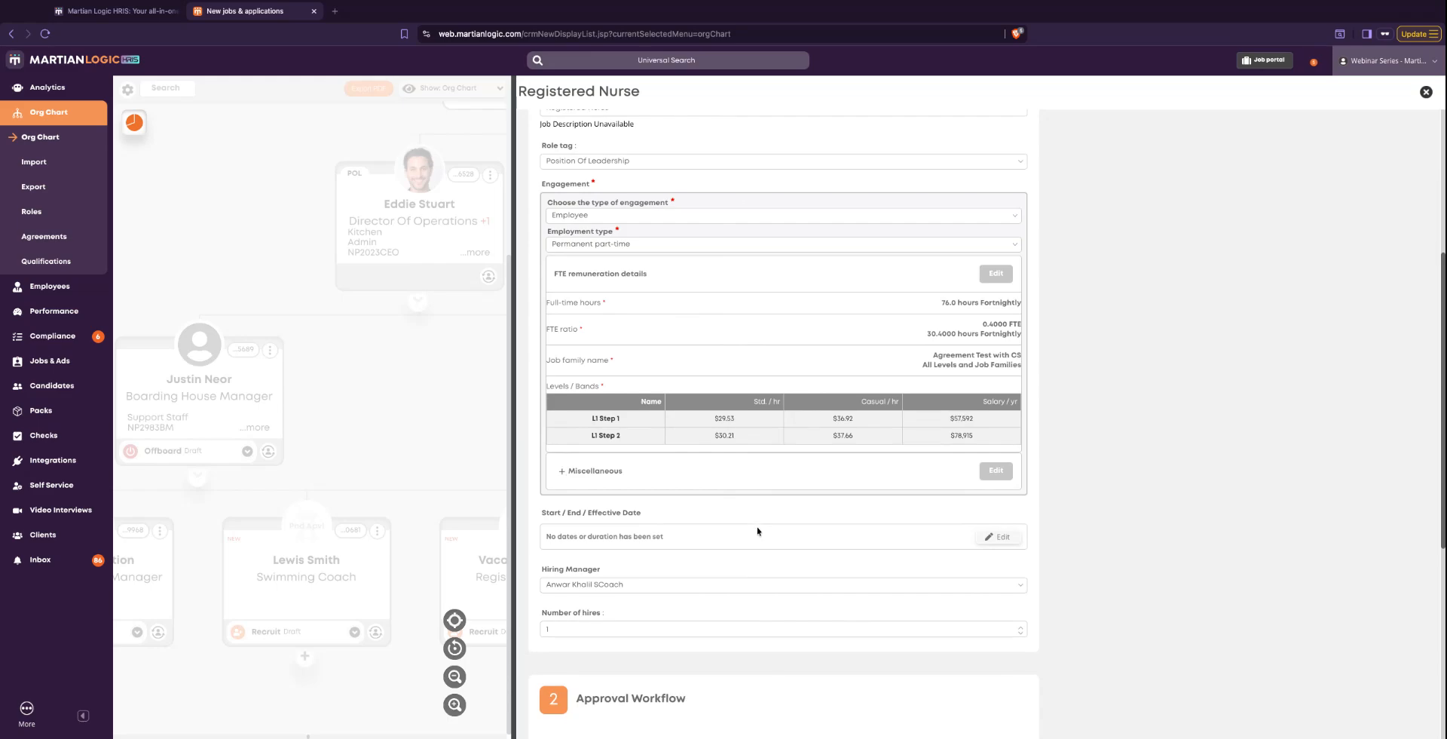
scroll(804, 547, "up", 2)
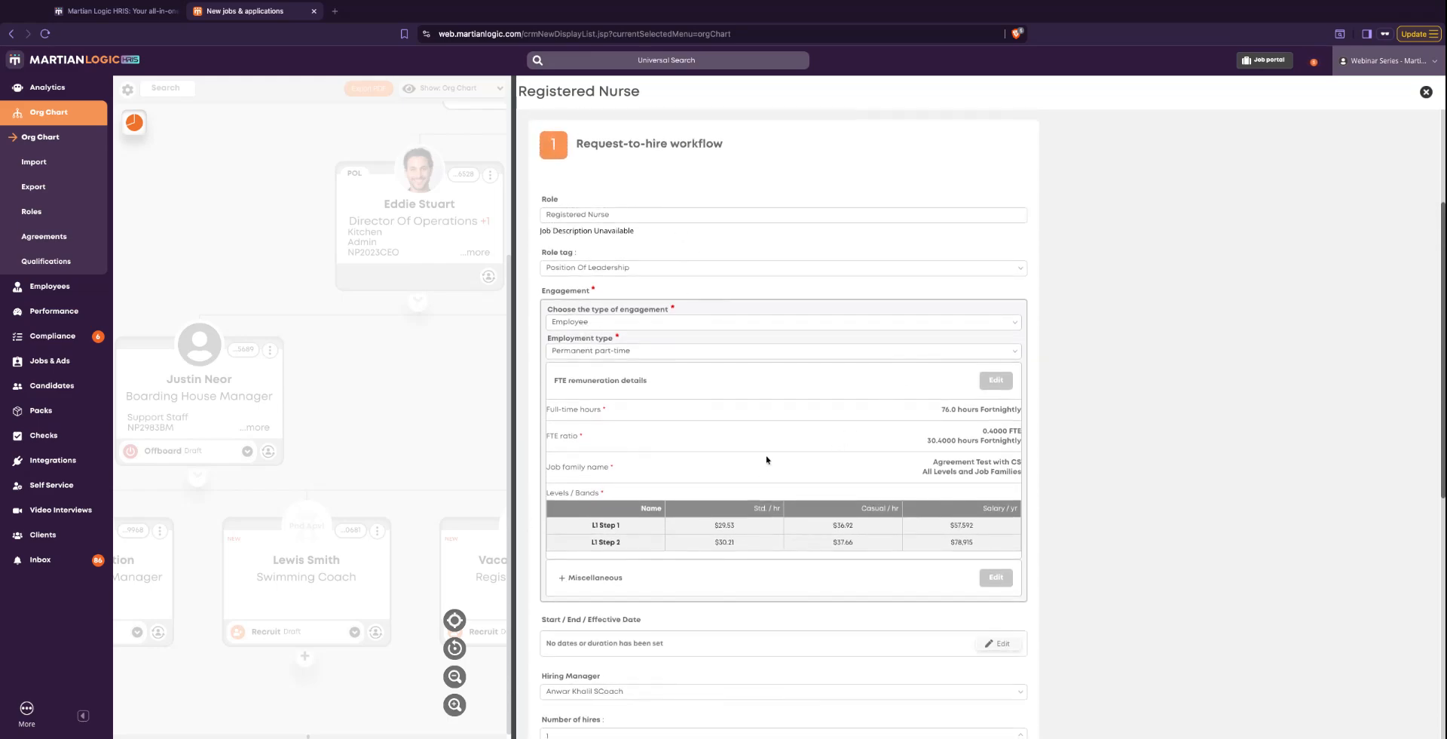
scroll(765, 465, "down", 1)
scroll(740, 476, "down", 1)
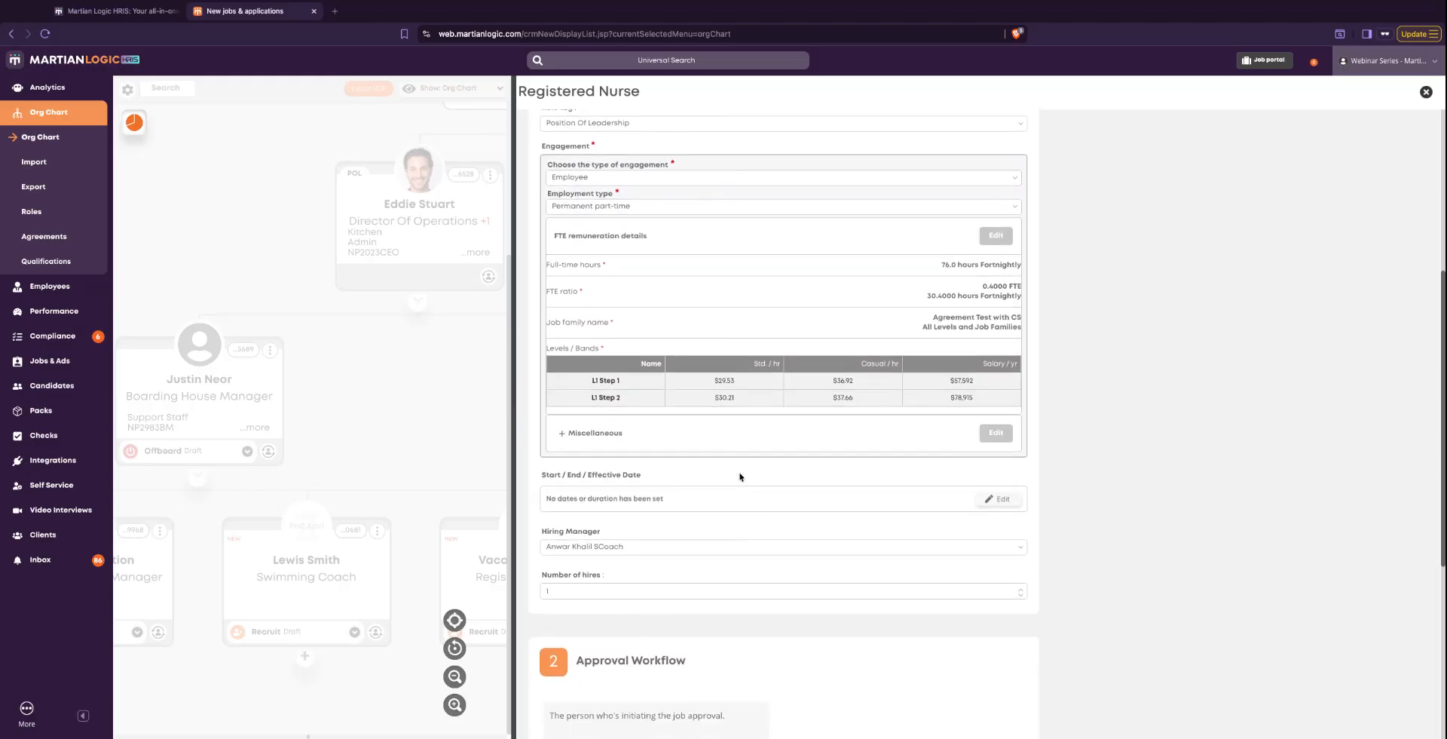
scroll(731, 427, "up", 1)
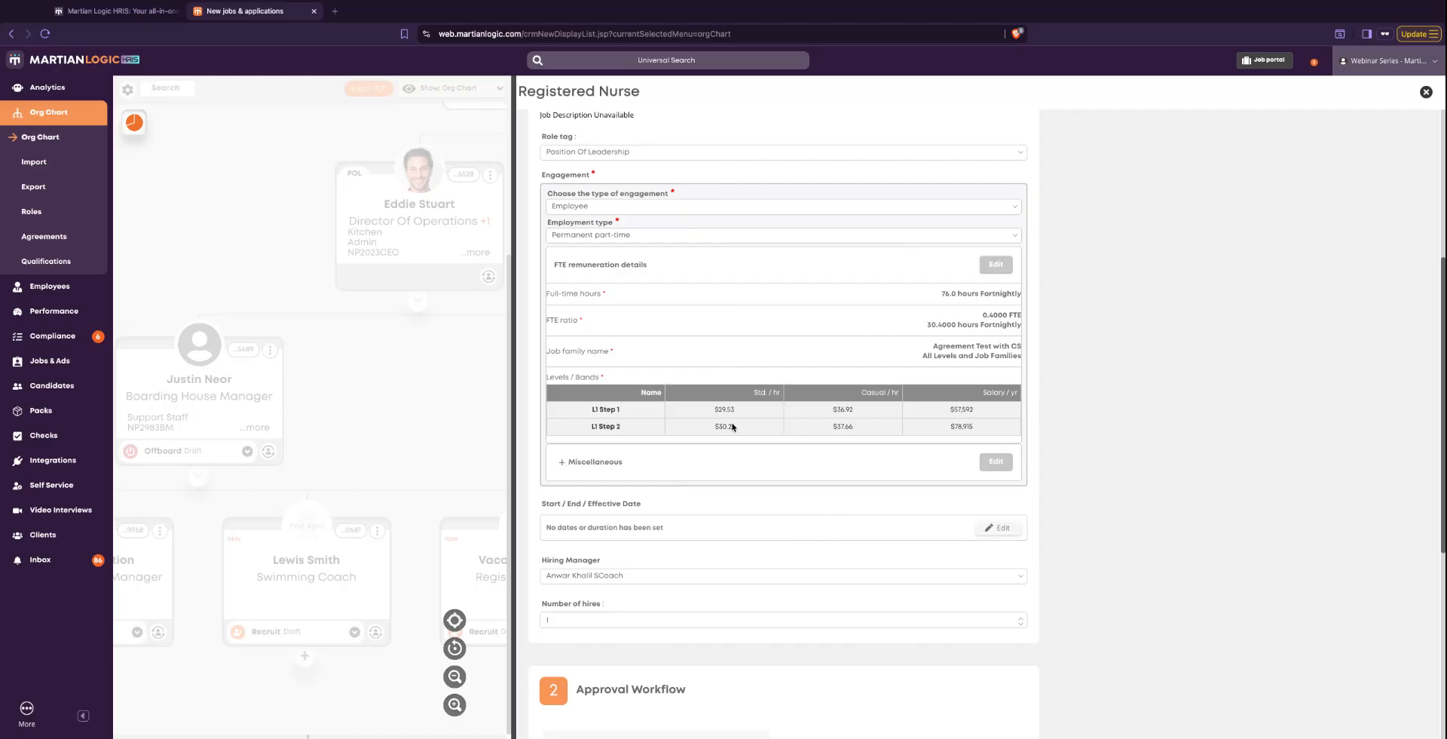
scroll(732, 427, "down", 1)
scroll(731, 426, "up", 2)
scroll(732, 427, "down", 1)
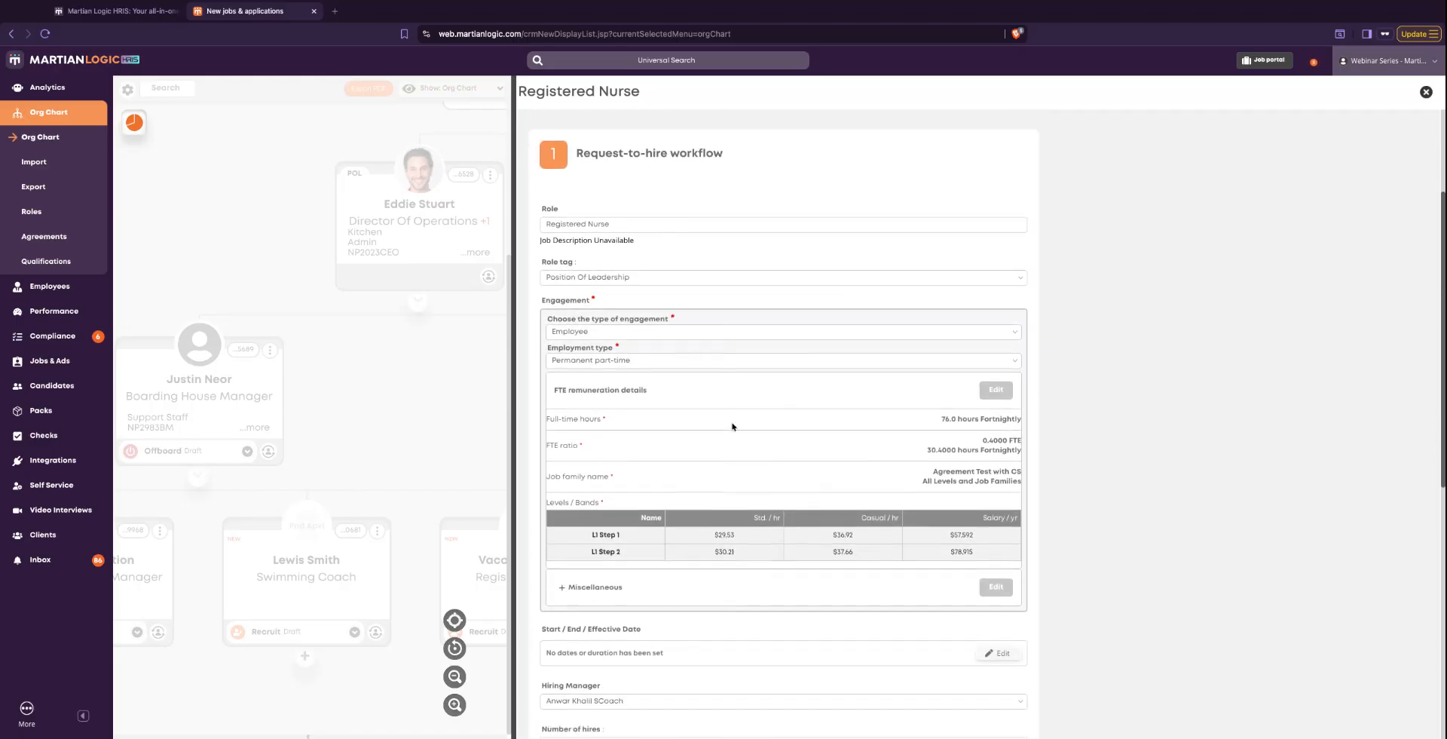
scroll(732, 425, "down", 3)
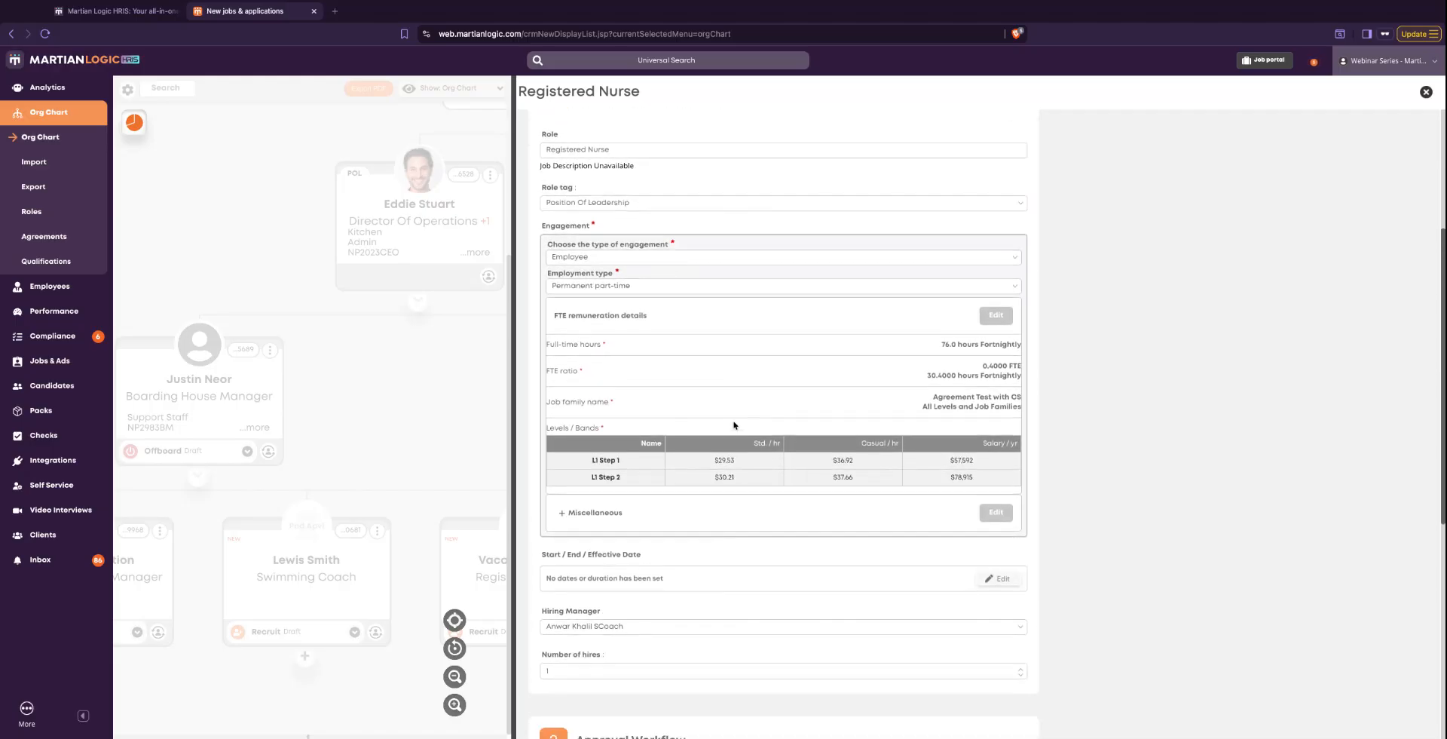
scroll(735, 424, "down", 6)
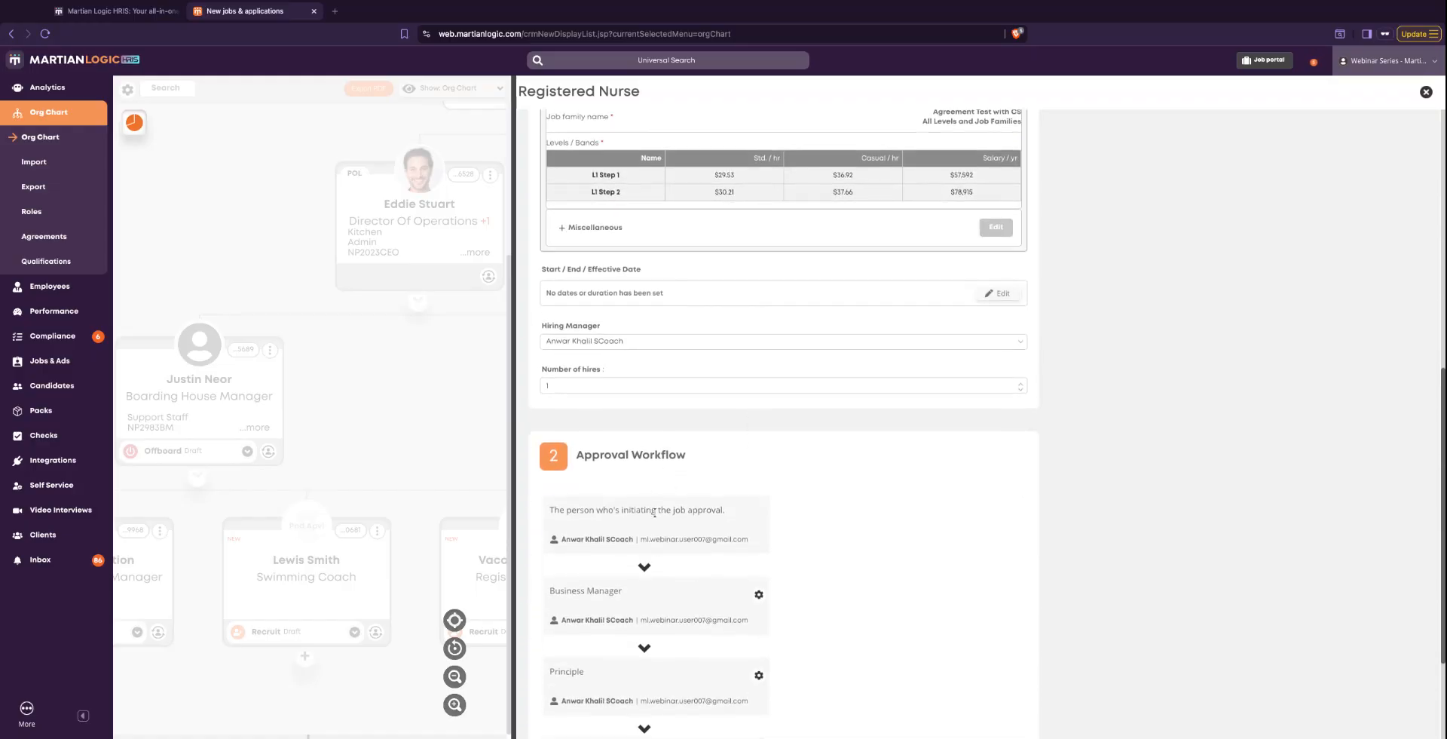
- Submit the Registered Nurse request-to-hire for approval
scroll(654, 513, "down", 2)
scroll(655, 515, "up", 7)
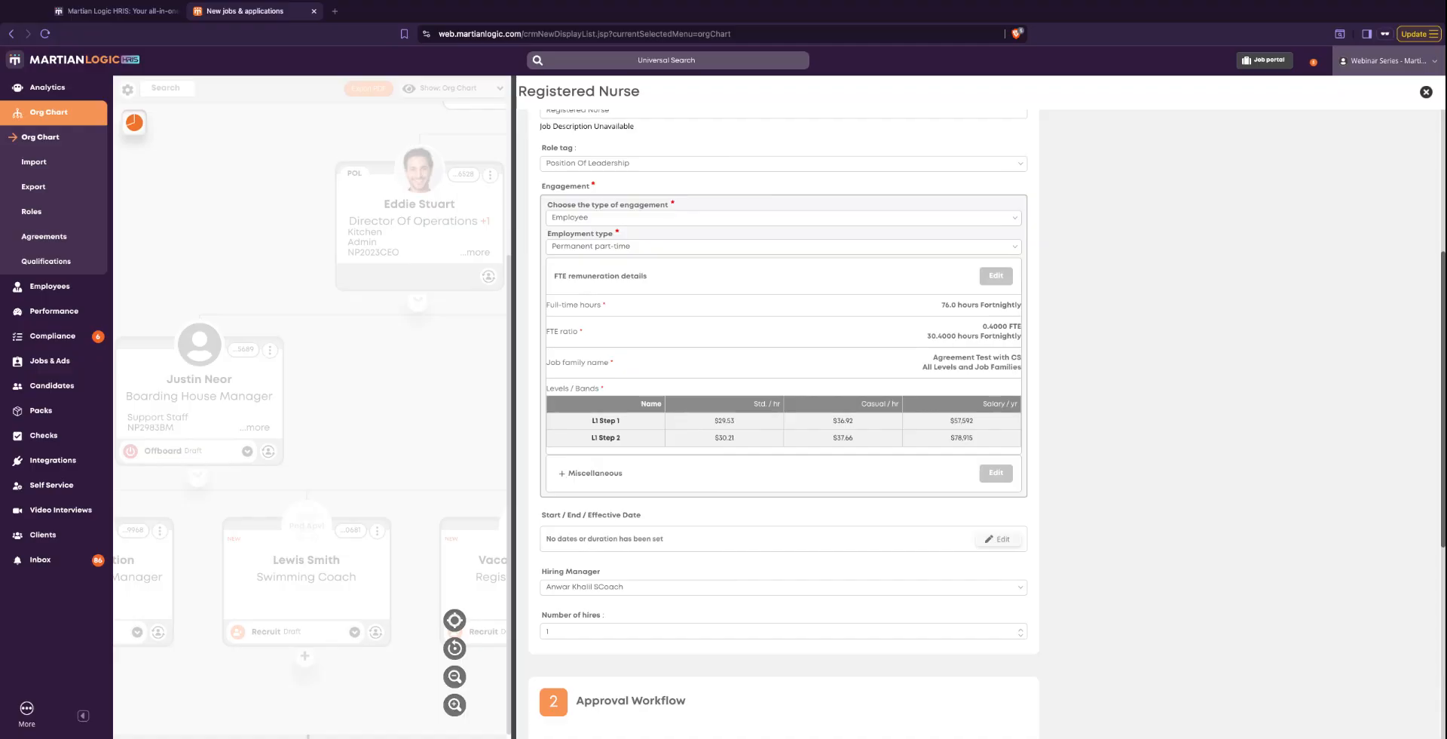
scroll(663, 514, "down", 5)
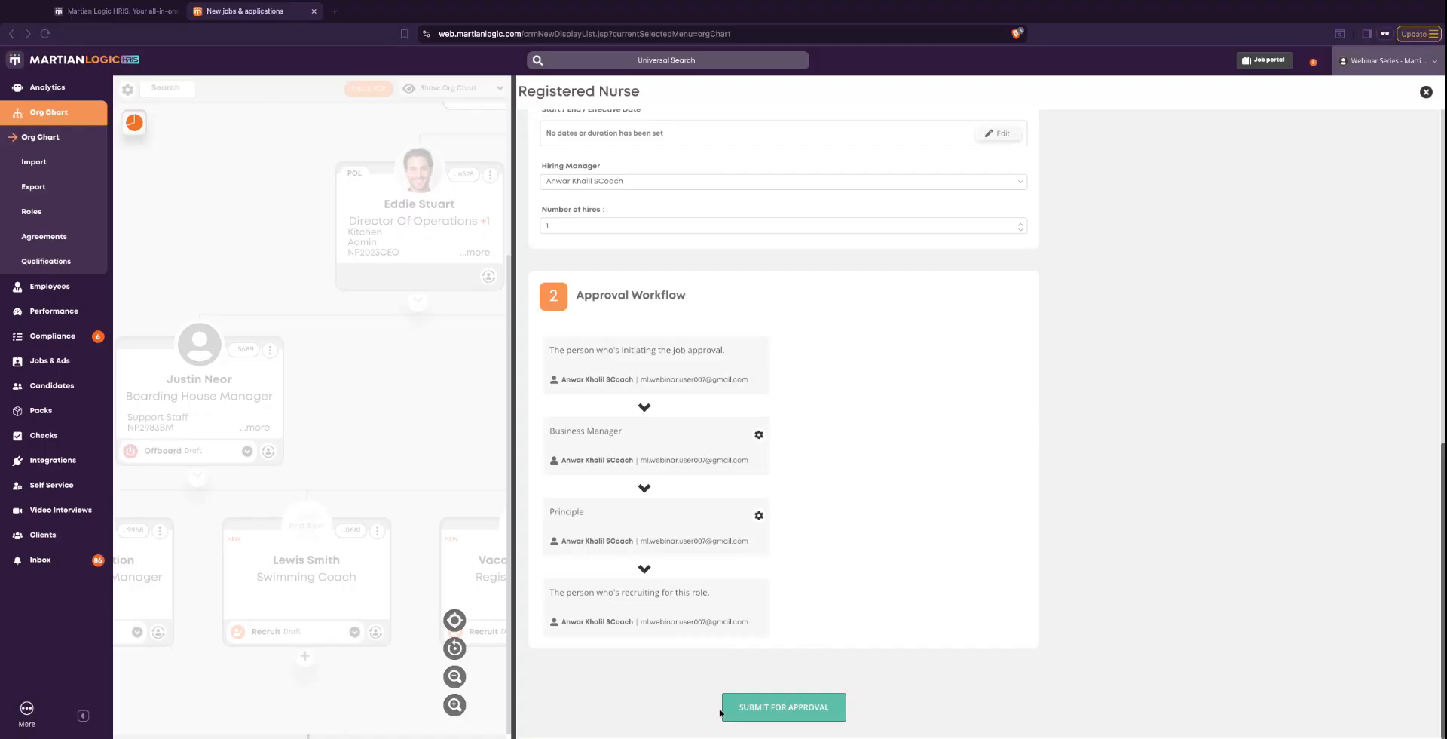
left_click(777, 710)
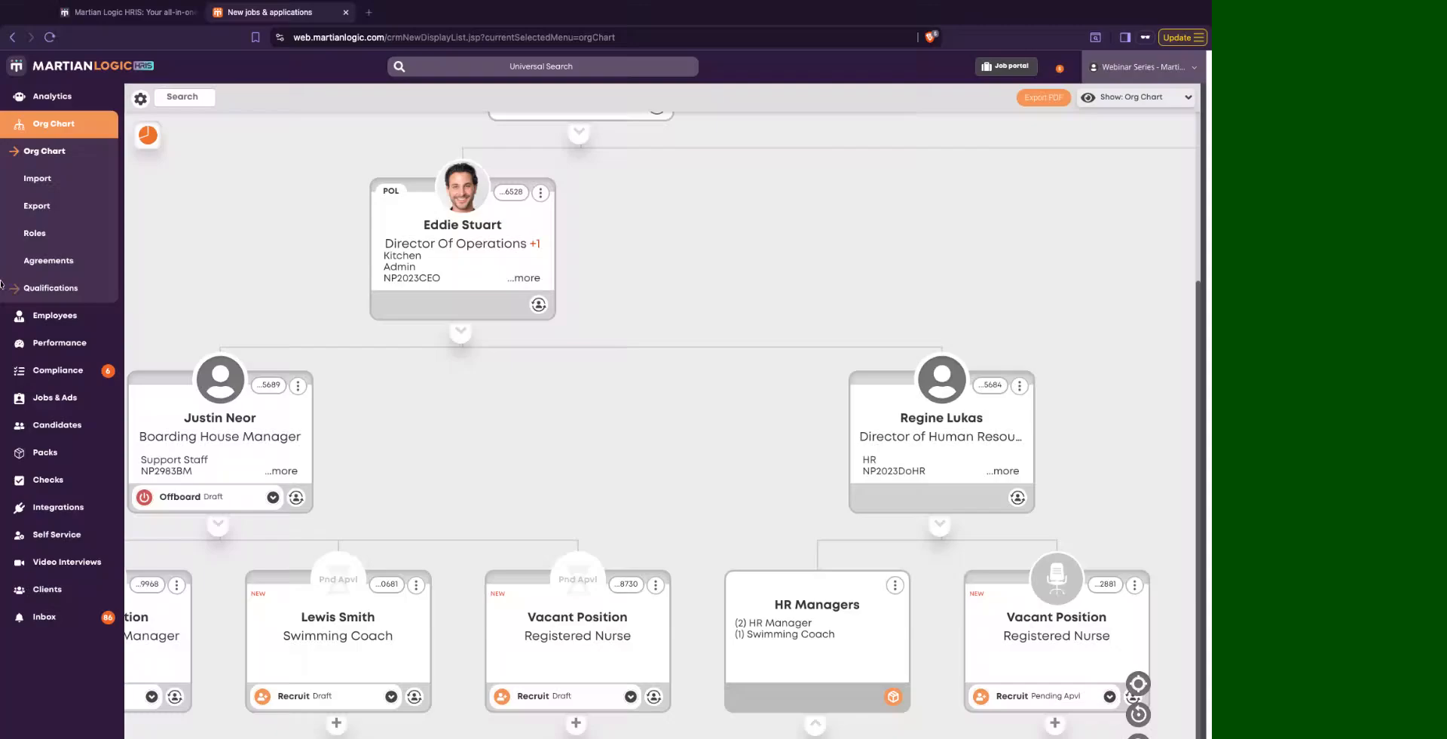
- Switch to the Gmail inbox, open the email "Request-to-hire workflow - Approval Required: Registered Nurse" and go to its request
left_click_drag(0, 285, 0, 265)
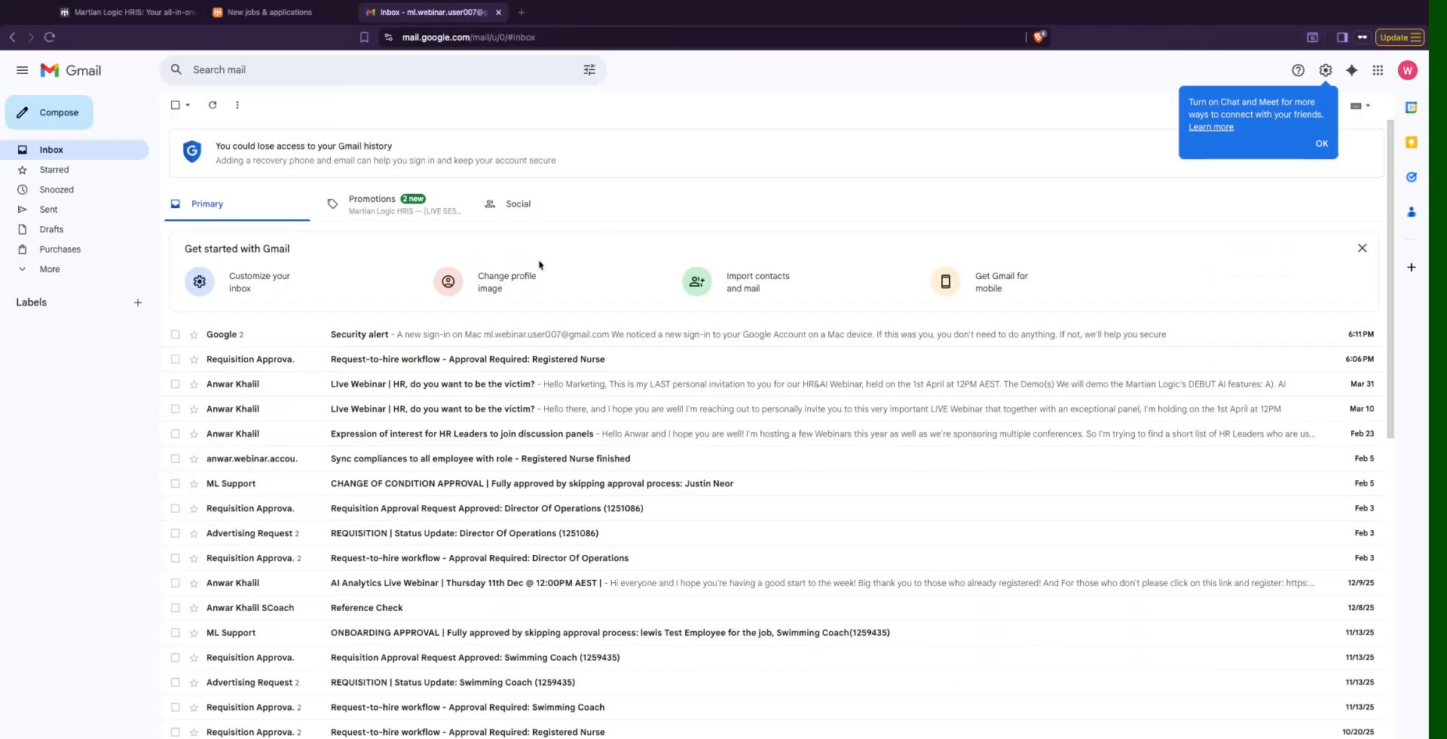
left_click_drag(3, 324, 3, 296)
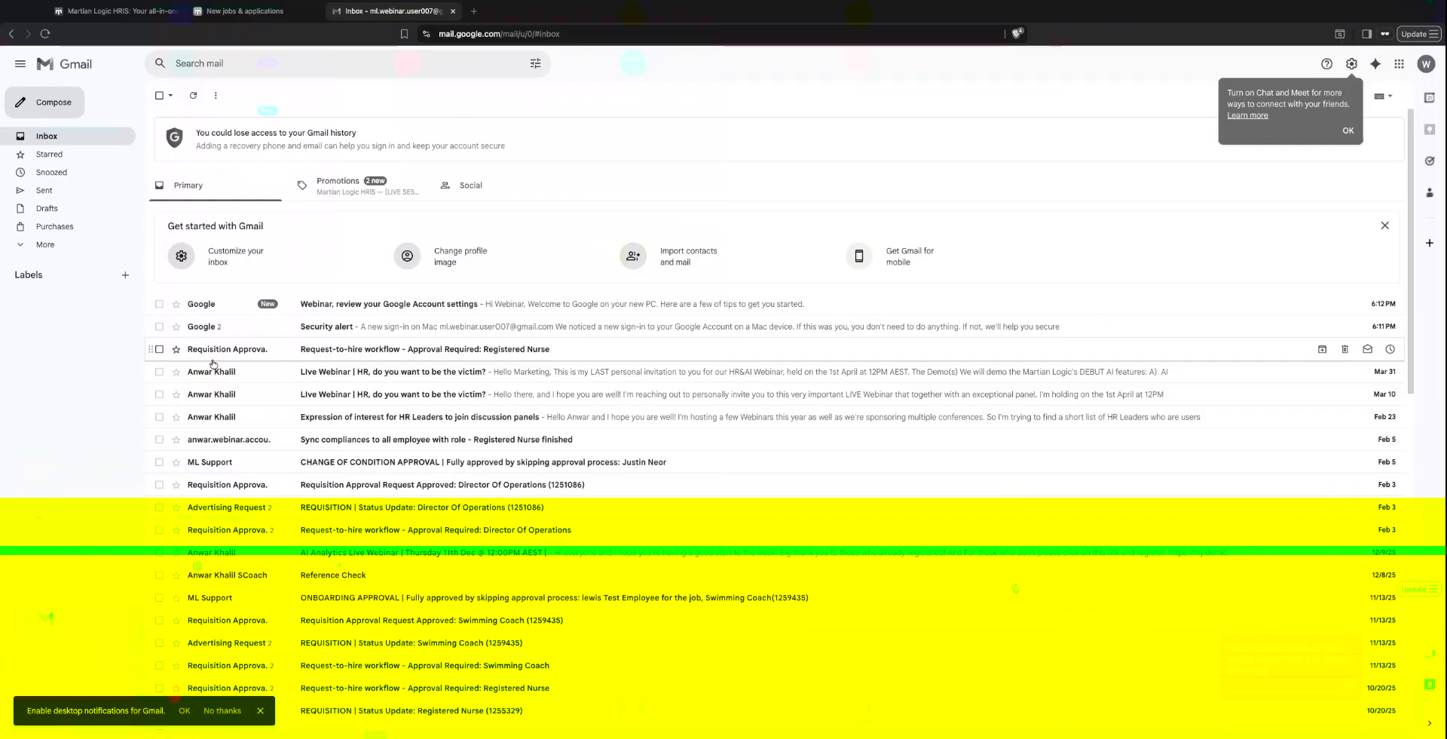
left_click(315, 352)
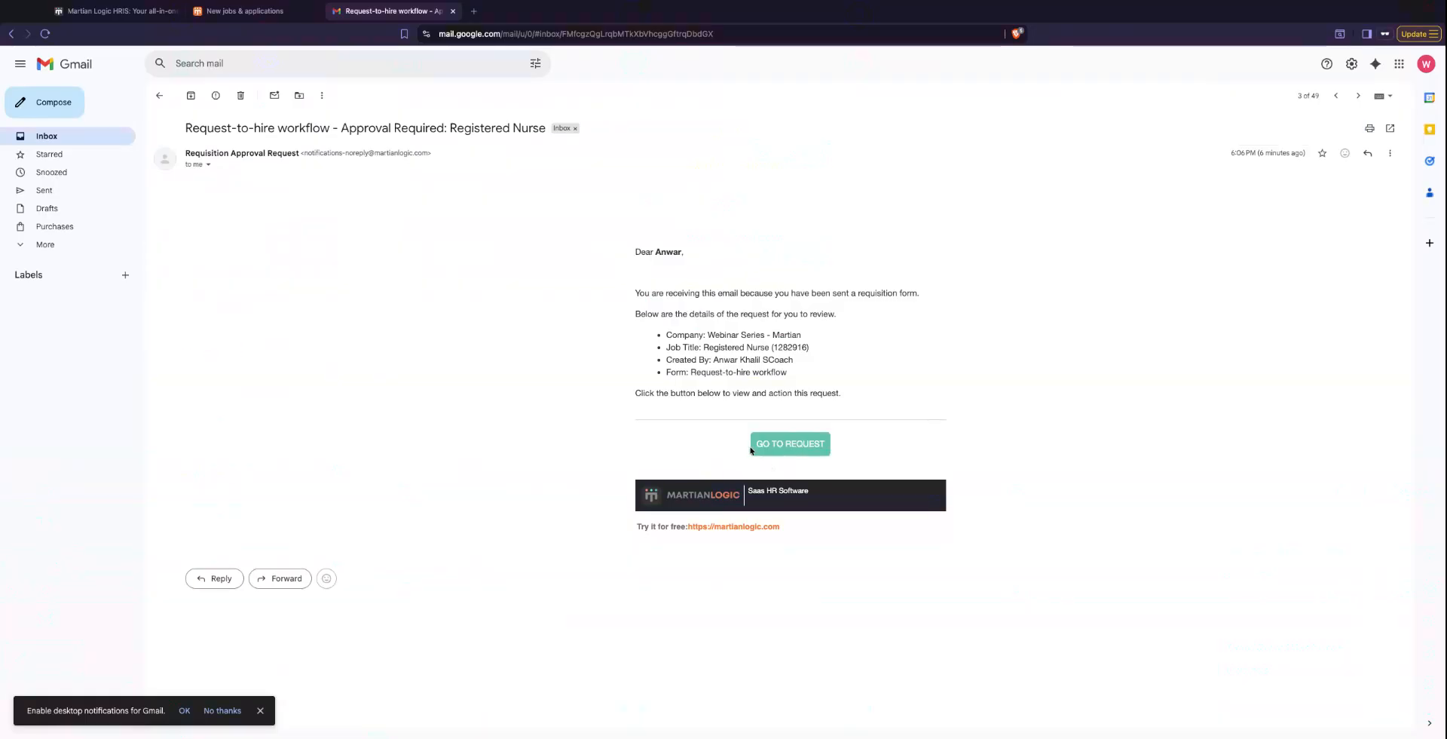
left_click(786, 444)
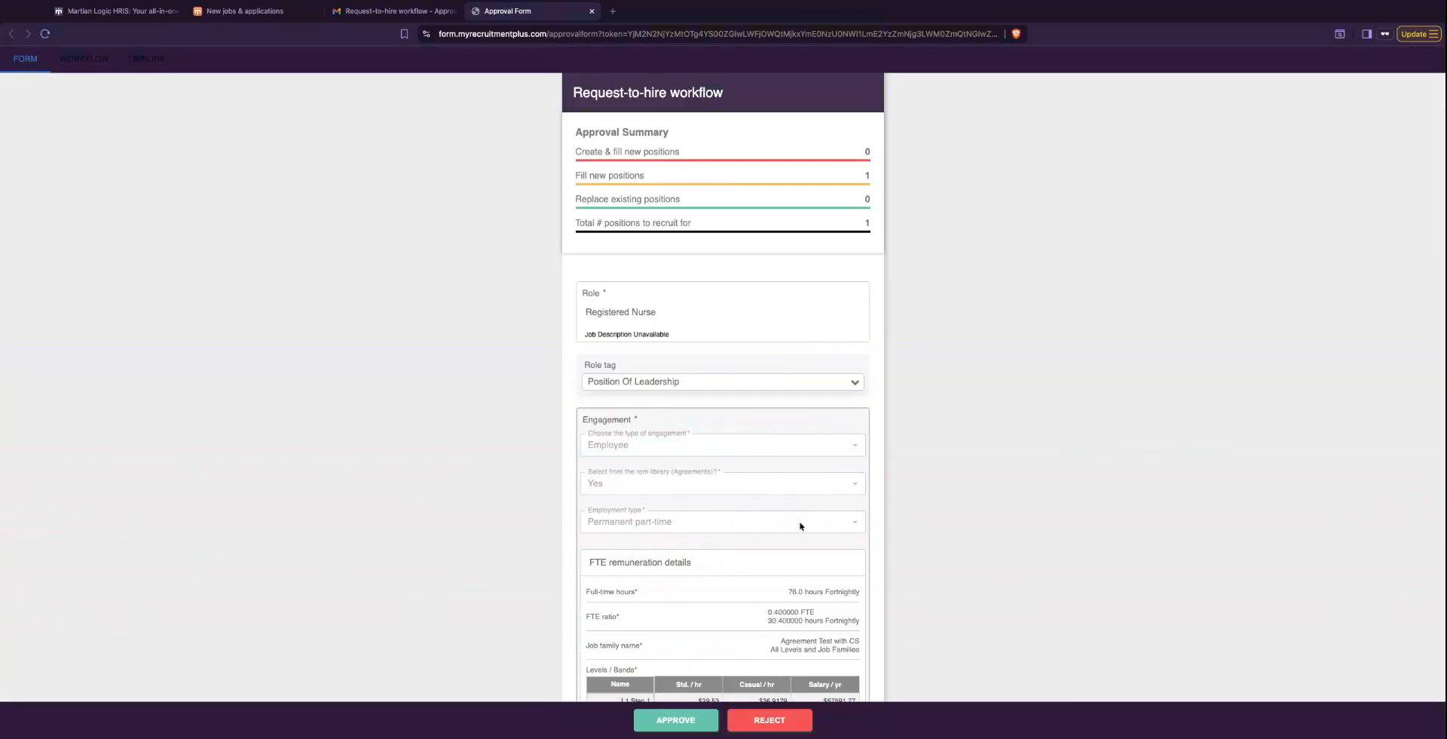
- Review the approval summary and engagement details in the approval form, and approve the request with the comment left blank
scroll(800, 526, "down", 5)
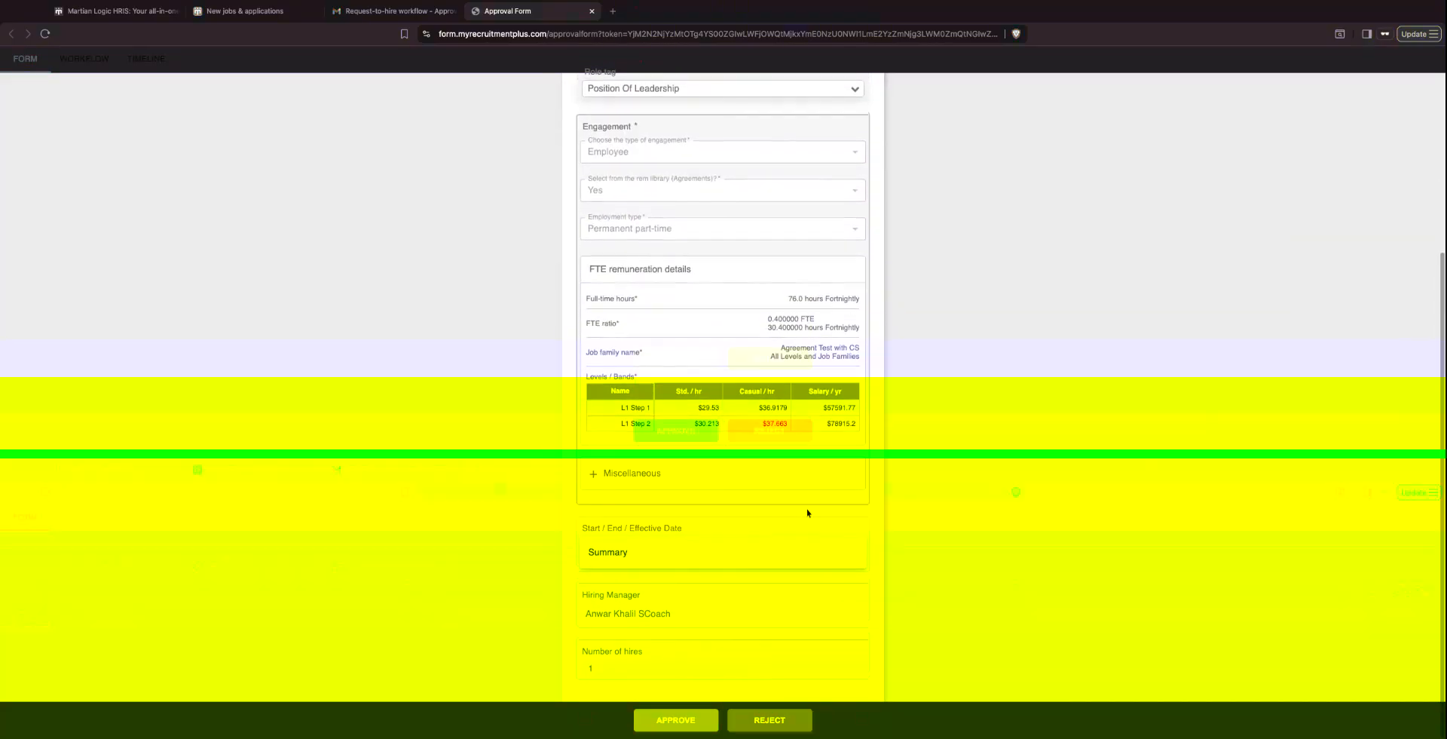
scroll(754, 507, "up", 5)
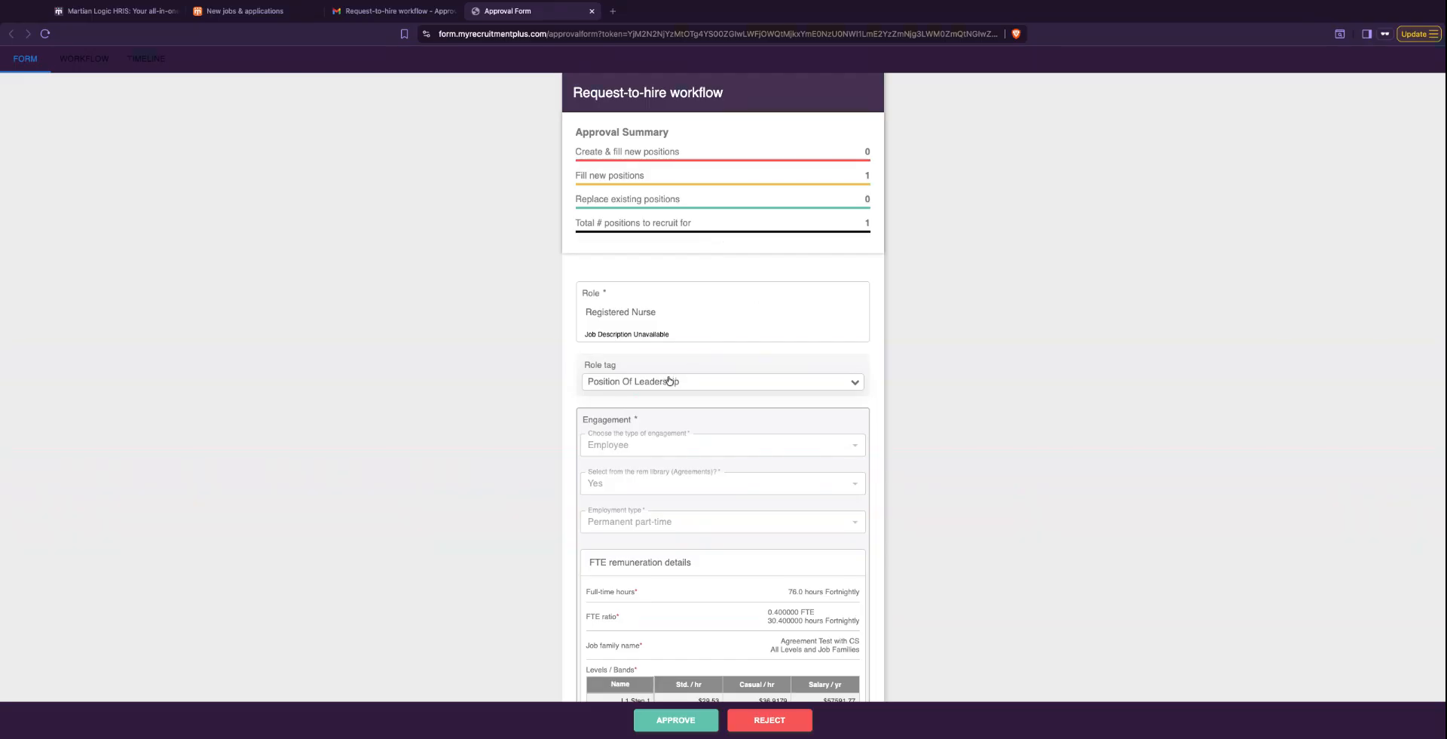
scroll(676, 377, "down", 4)
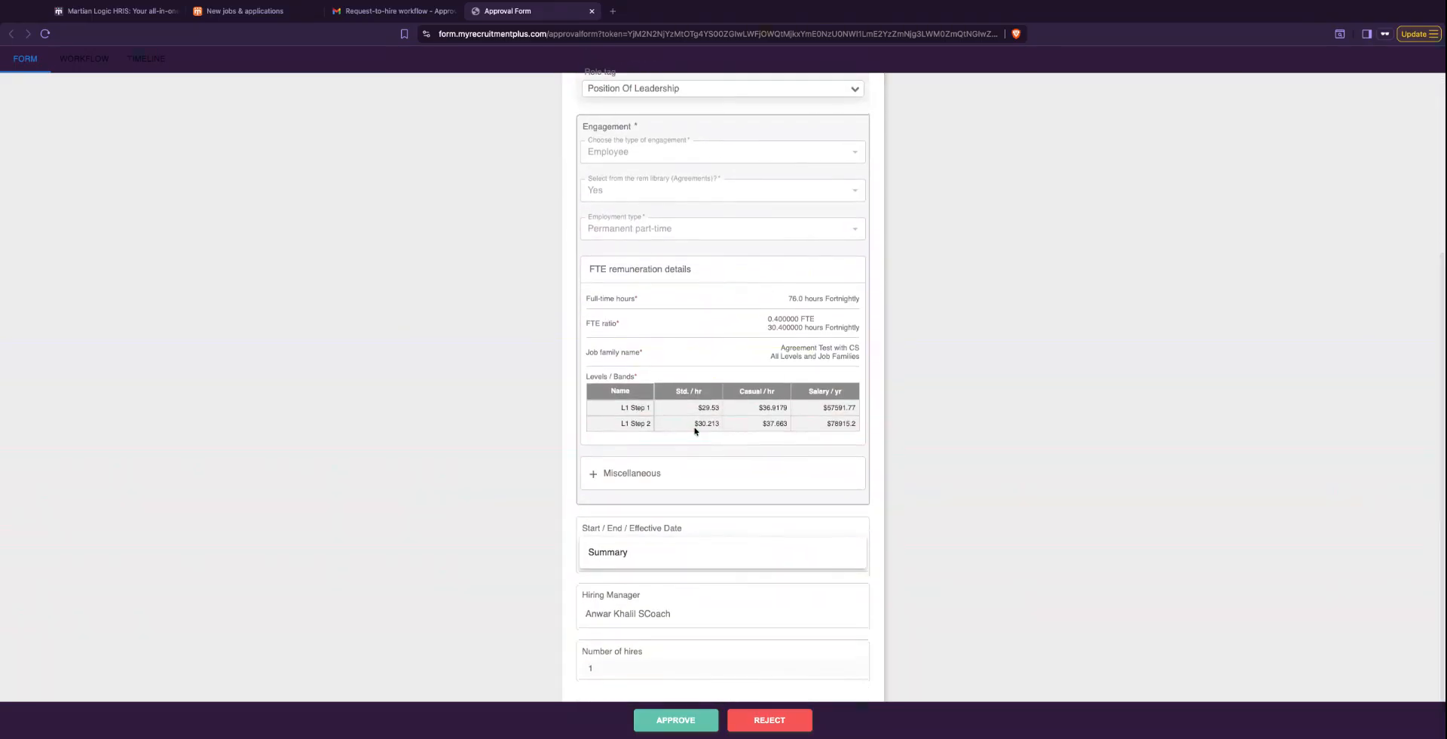
left_click(668, 725)
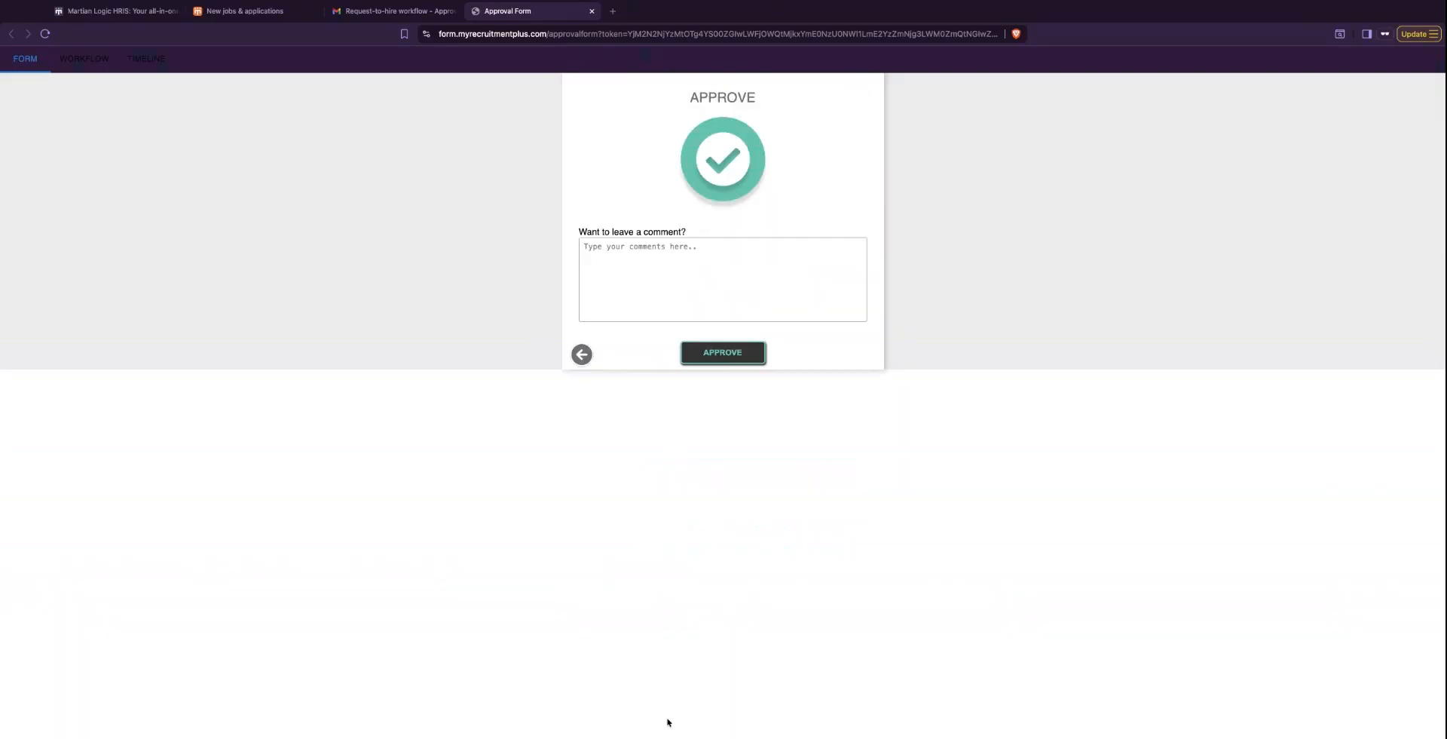
left_click(676, 274)
type("sss")
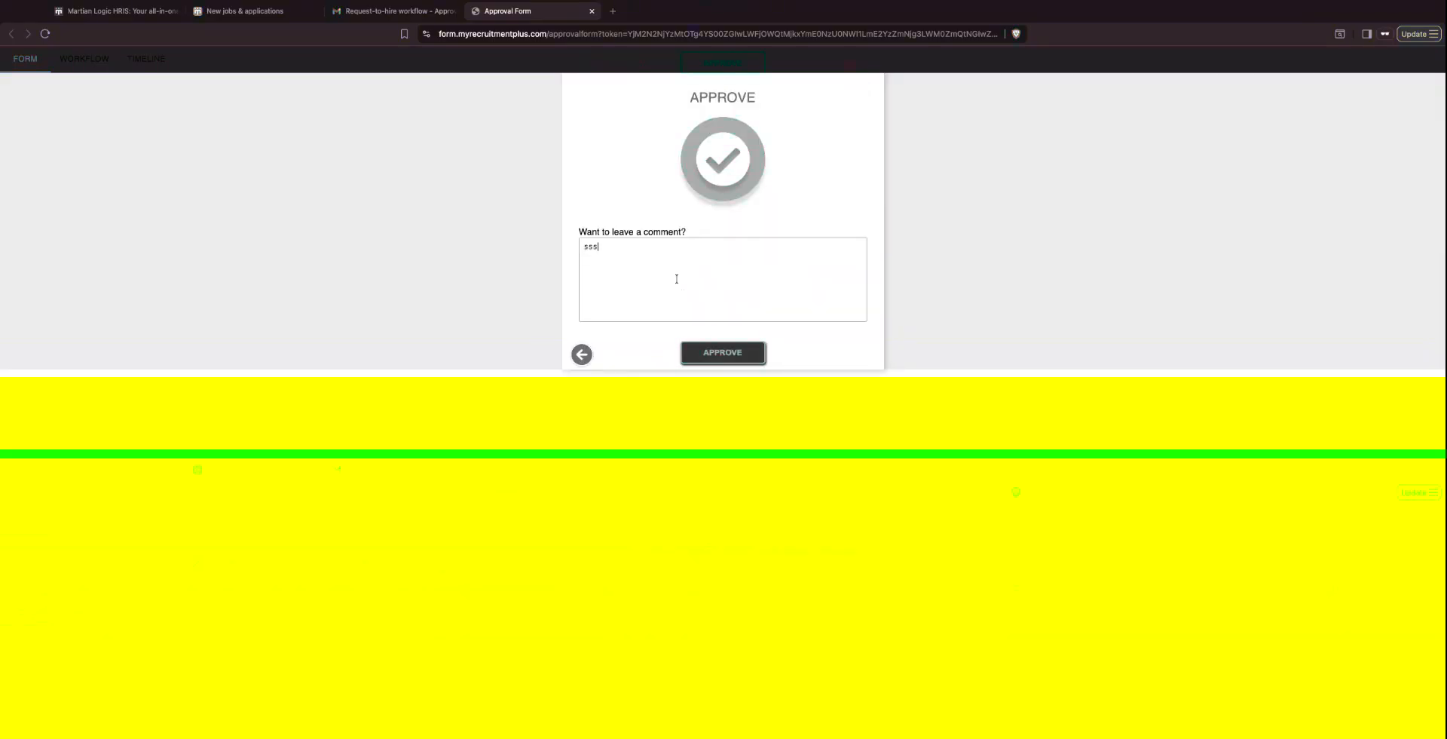
key("BackSpace")
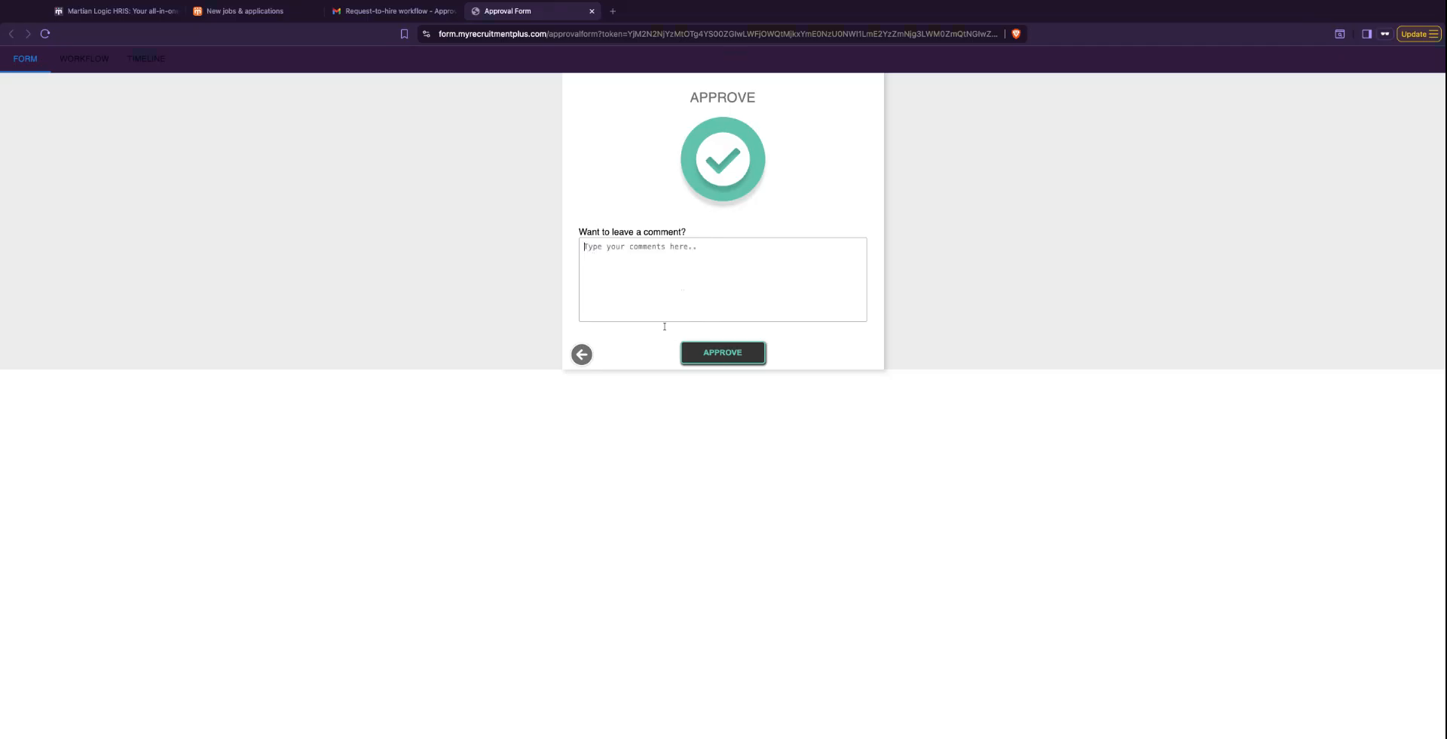
left_click(723, 364)
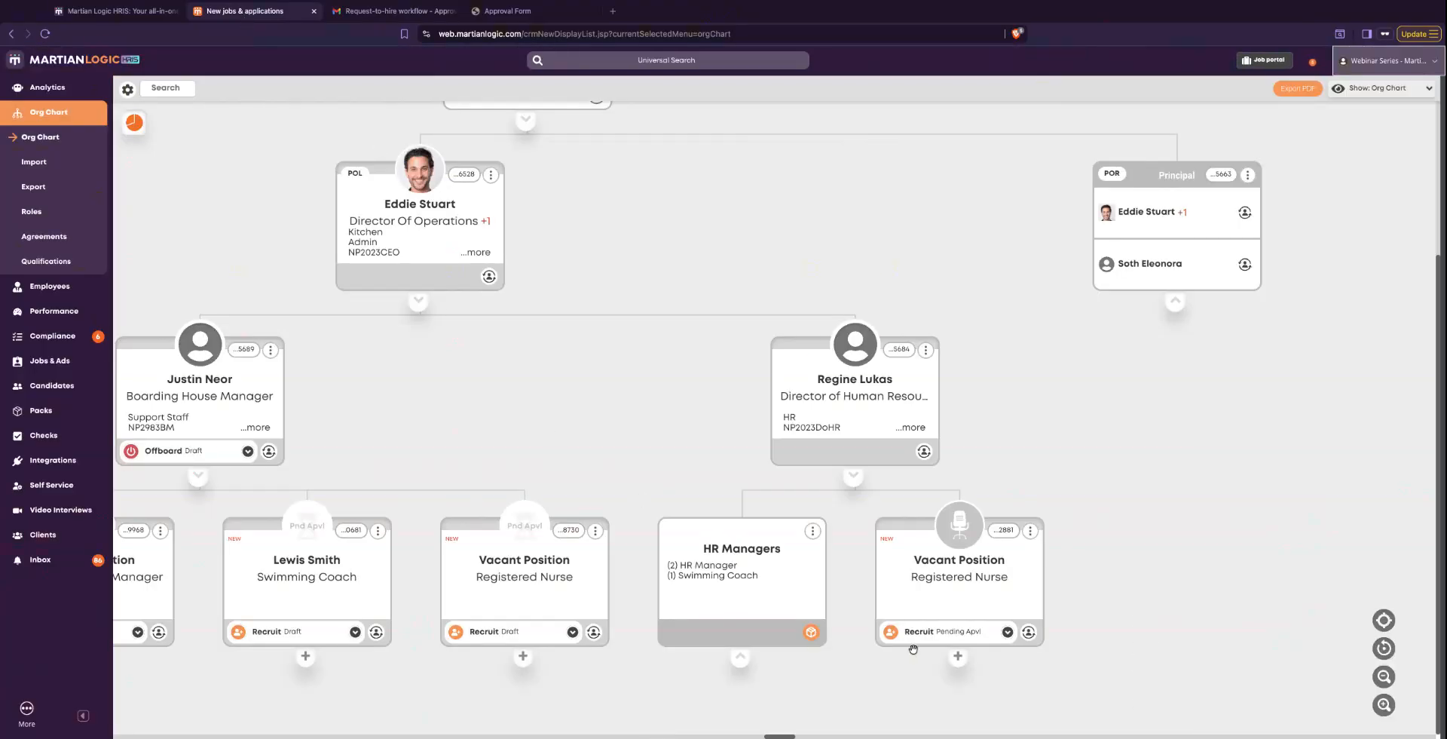
- Return to the Martian Logic org chart and collapse and re-expand the Director of Human Resources branch to check the vacant Registered Nurse's recruitment status
left_click(850, 479)
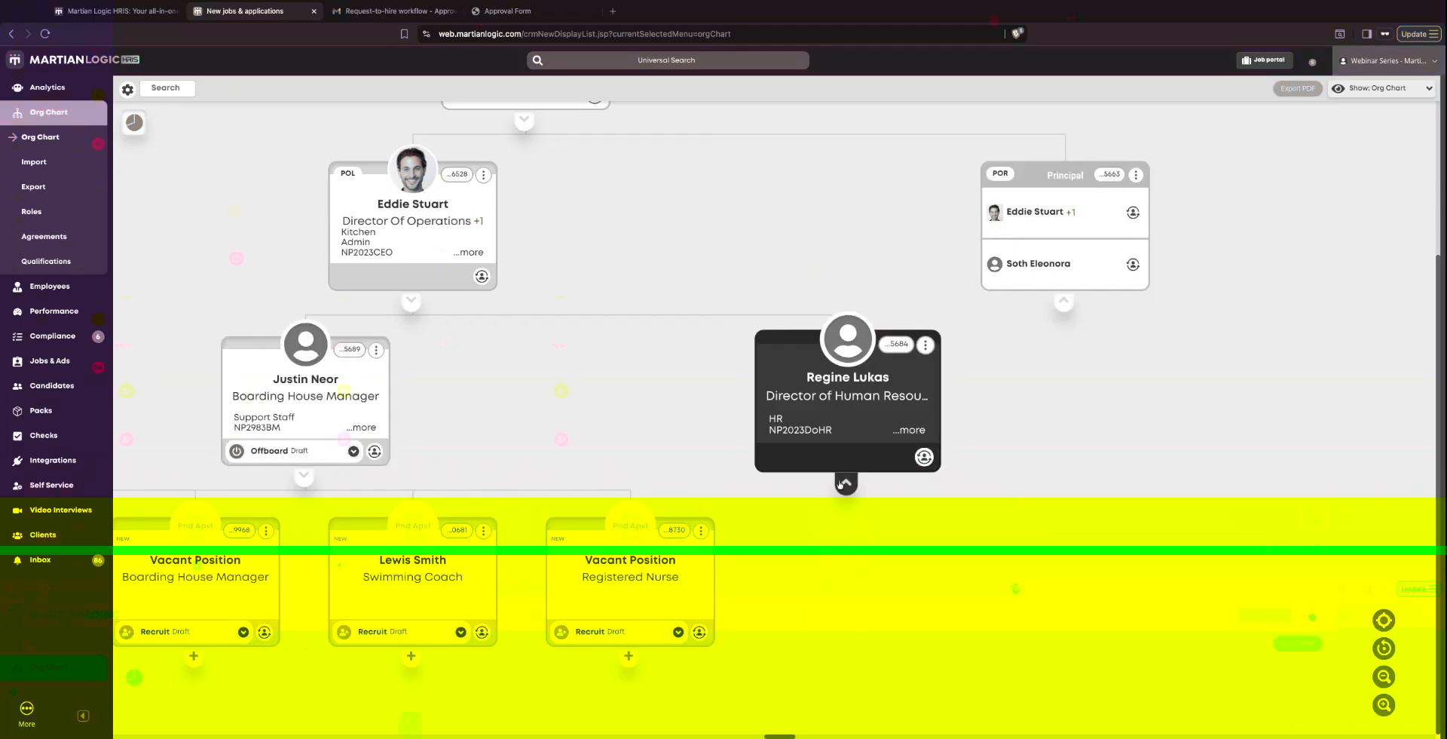
left_click(842, 488)
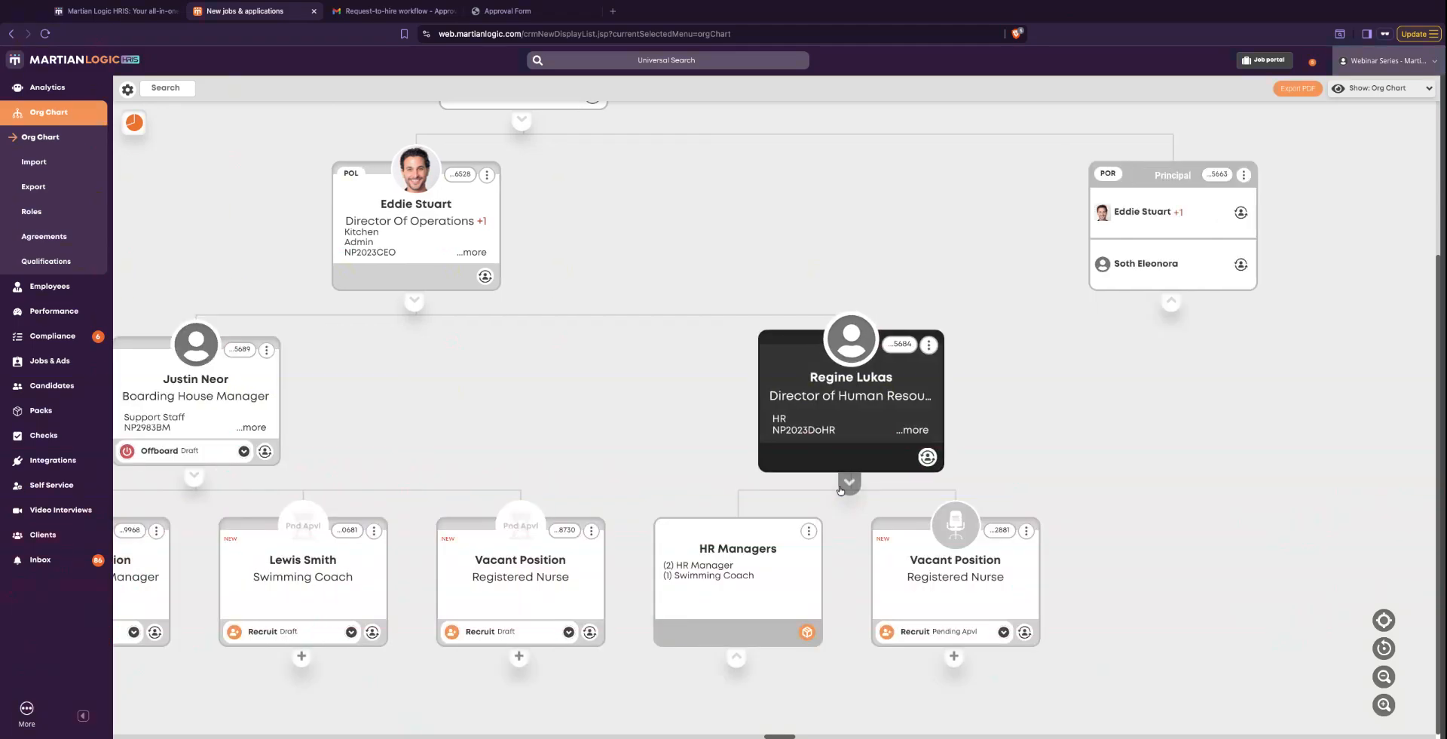
left_click(952, 632)
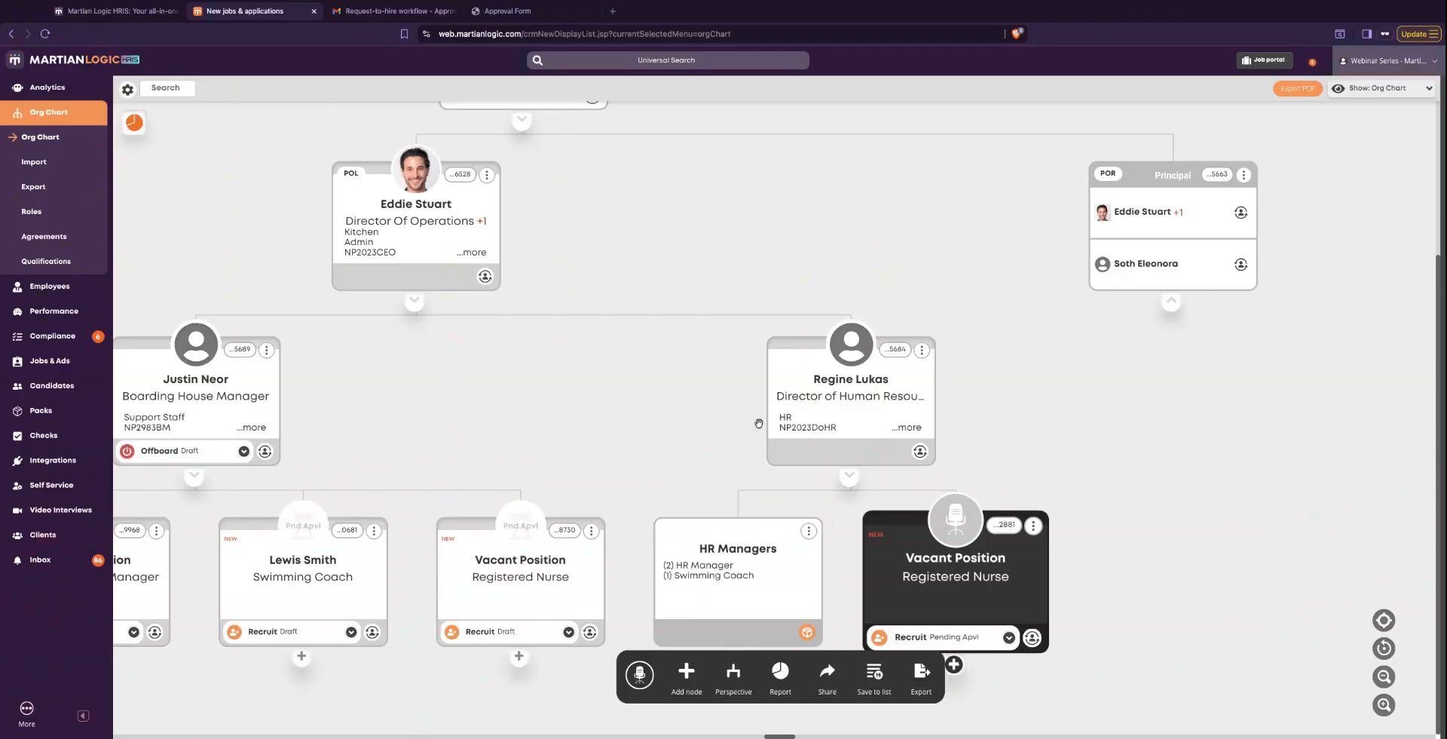
left_click(849, 475)
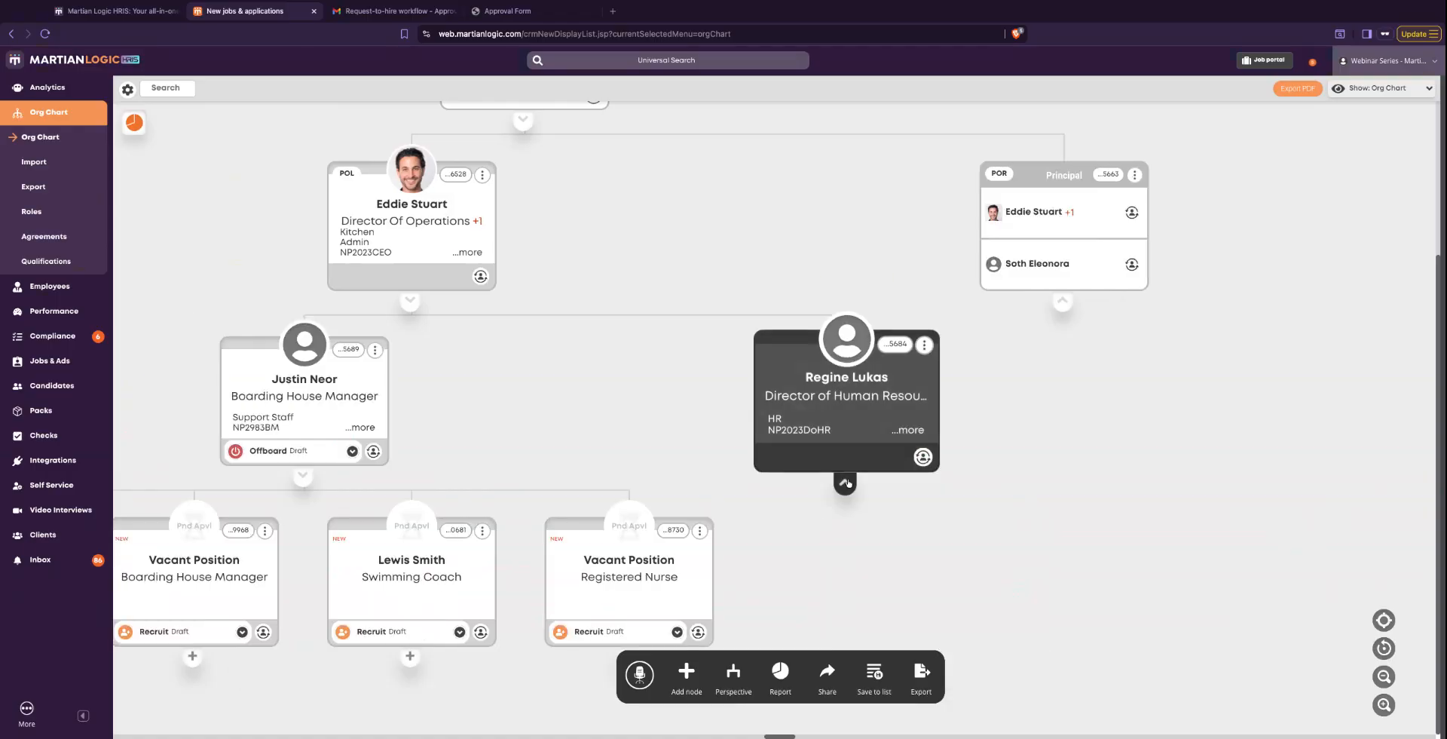
left_click(845, 485)
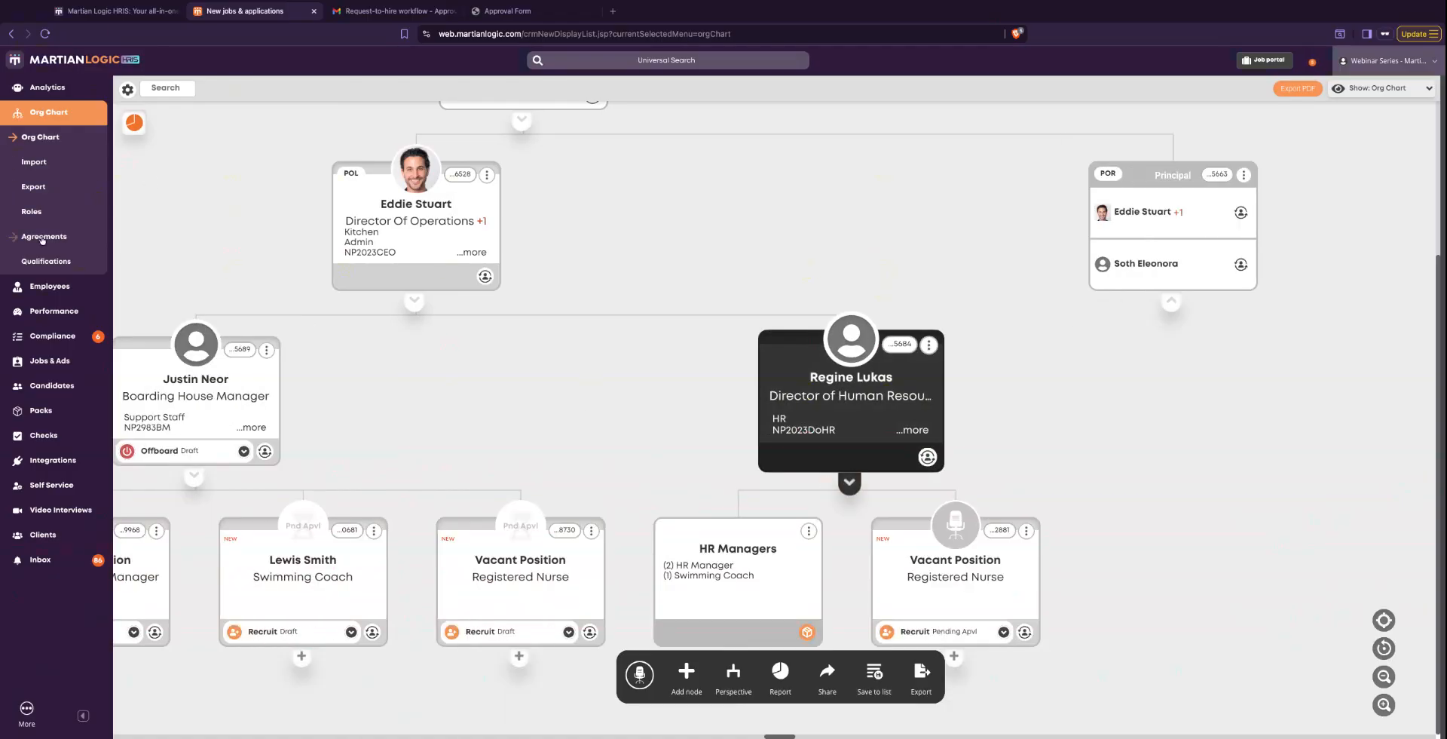
- Reload the org chart and expand the Director of Operations and Director of Human Resources branches down to the vacant Registered Nurse position
left_click(31, 139)
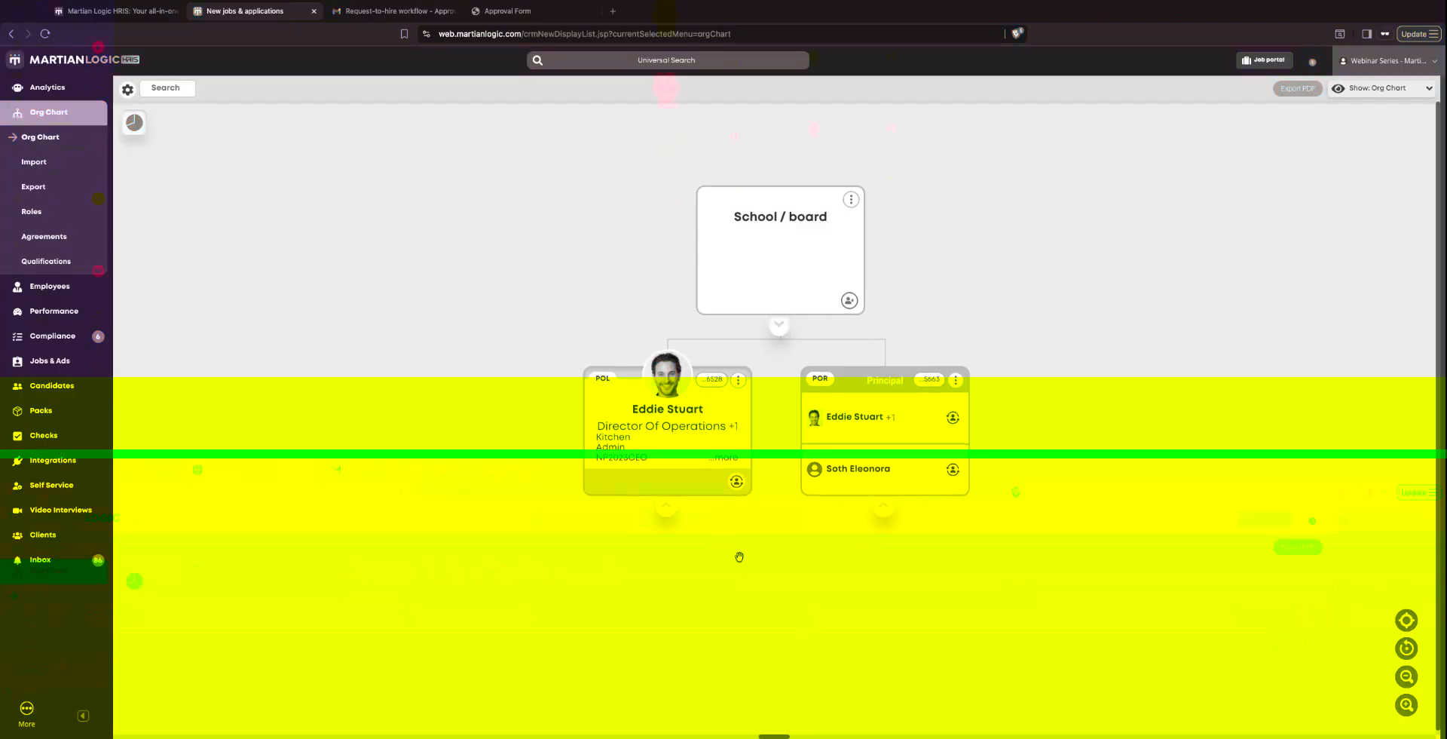
left_click(682, 514)
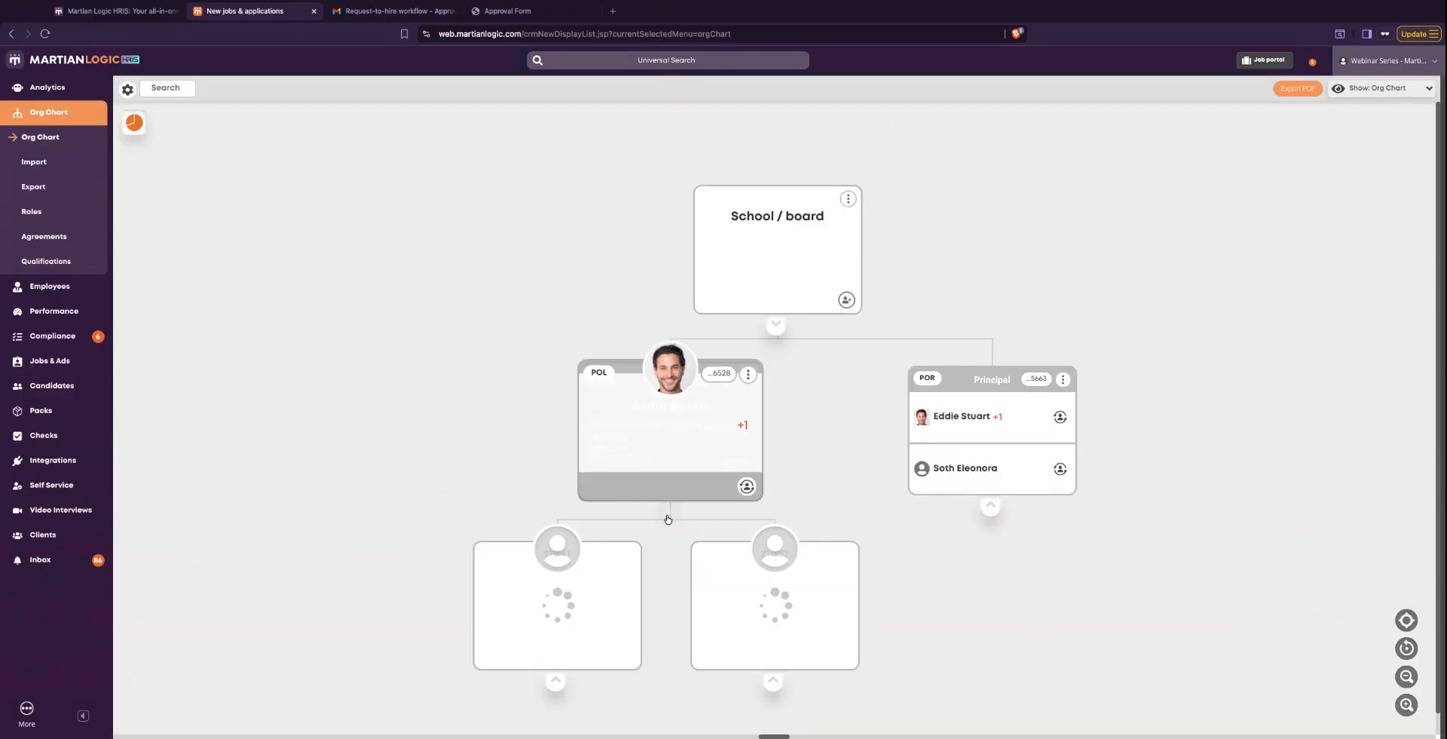
left_click(772, 673)
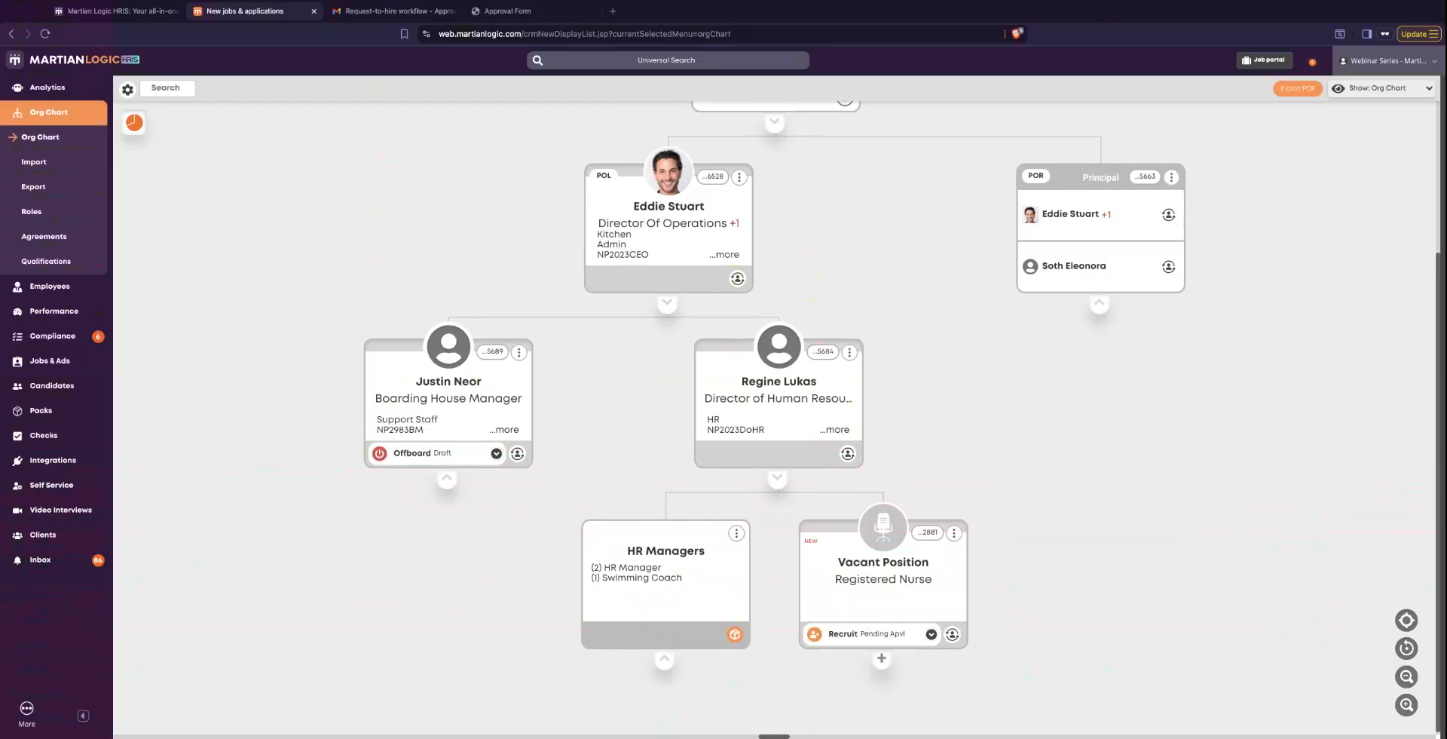
- Switch to Gmail, return to the inbox, open the newest "Request-to-hire workflow - Approval Required: Registered Nurse" email and go to its request
left_click(400, 12)
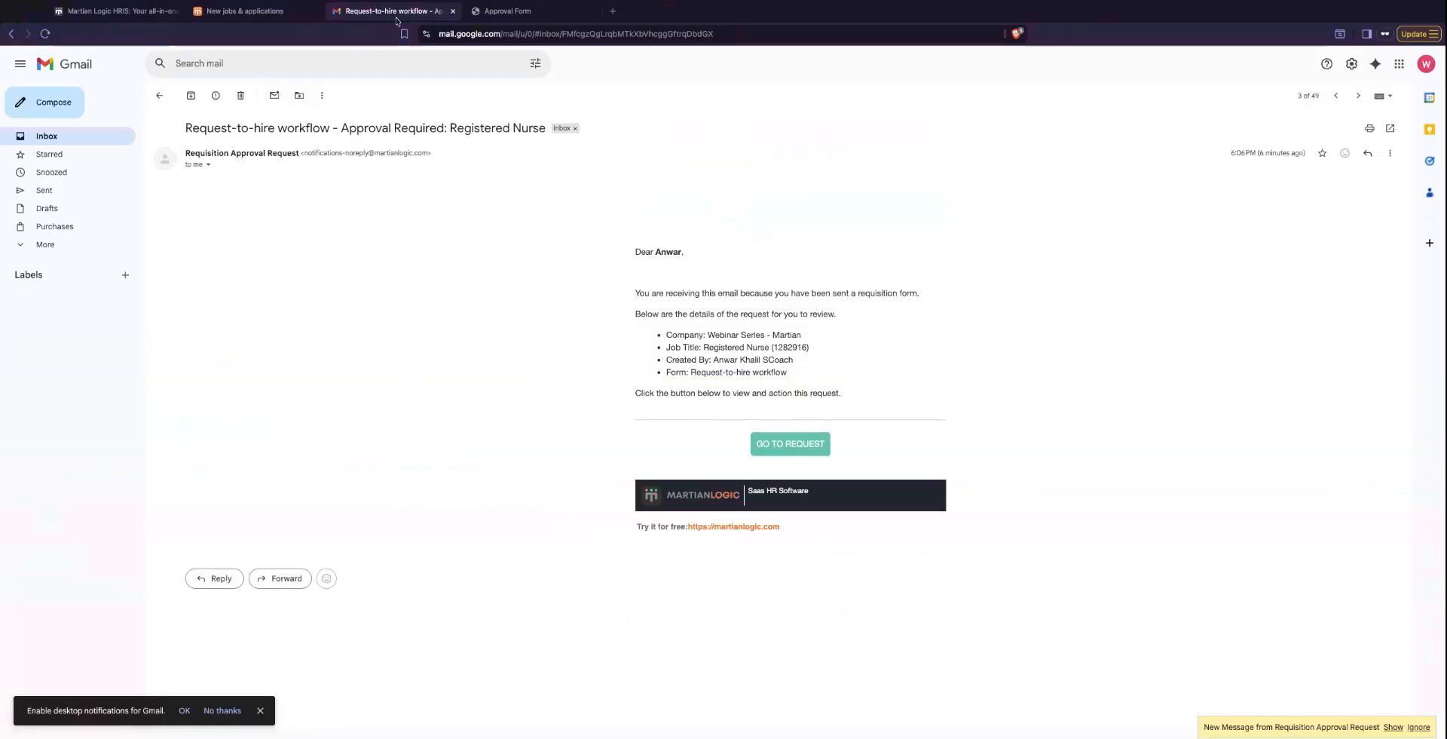
left_click(160, 96)
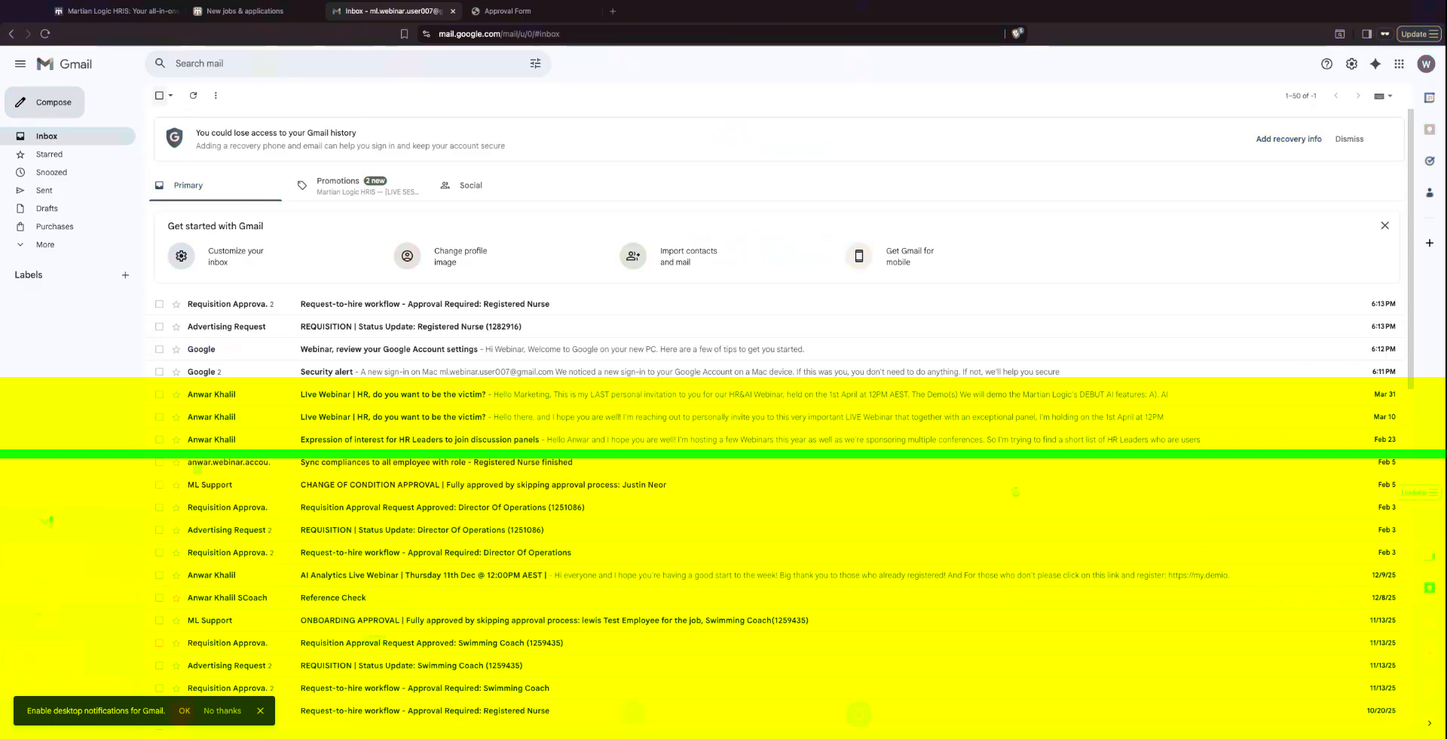
left_click(227, 307)
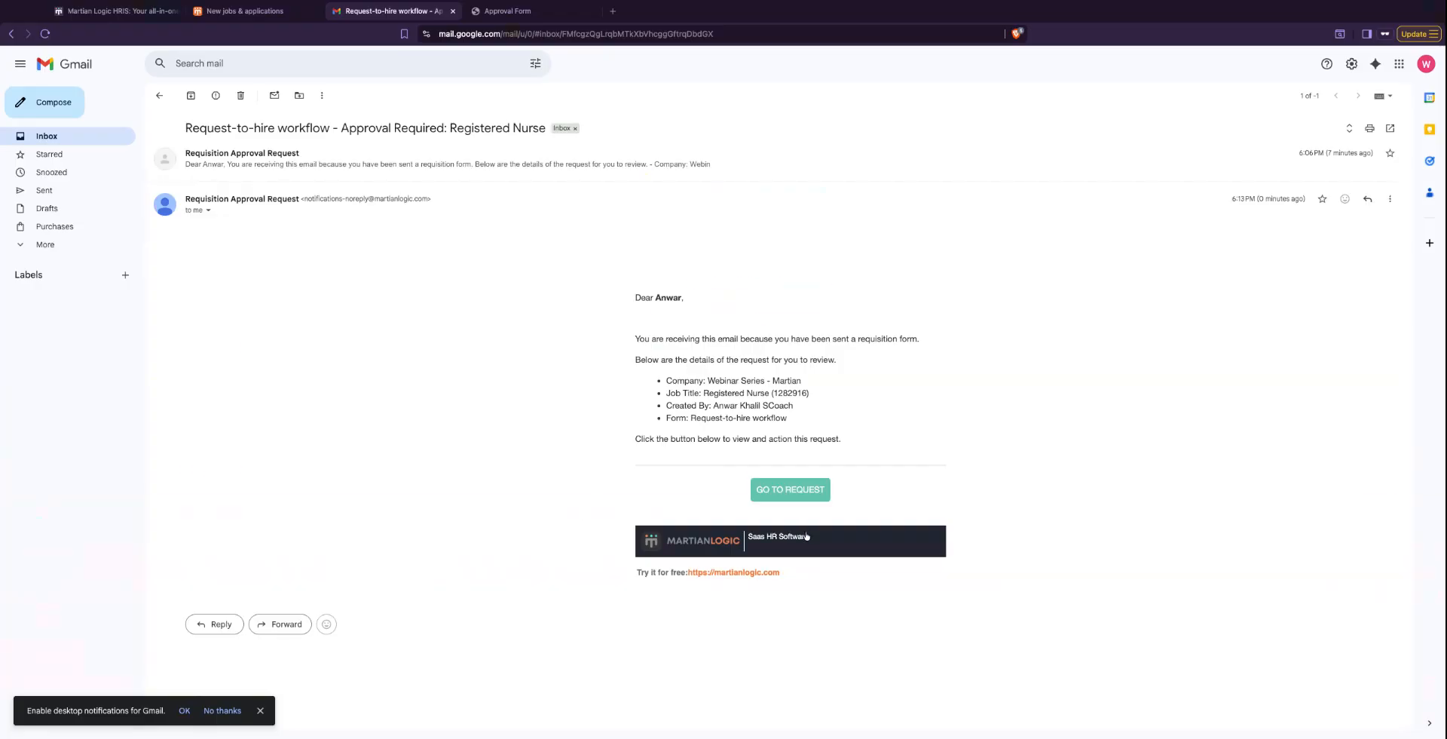
left_click(792, 490)
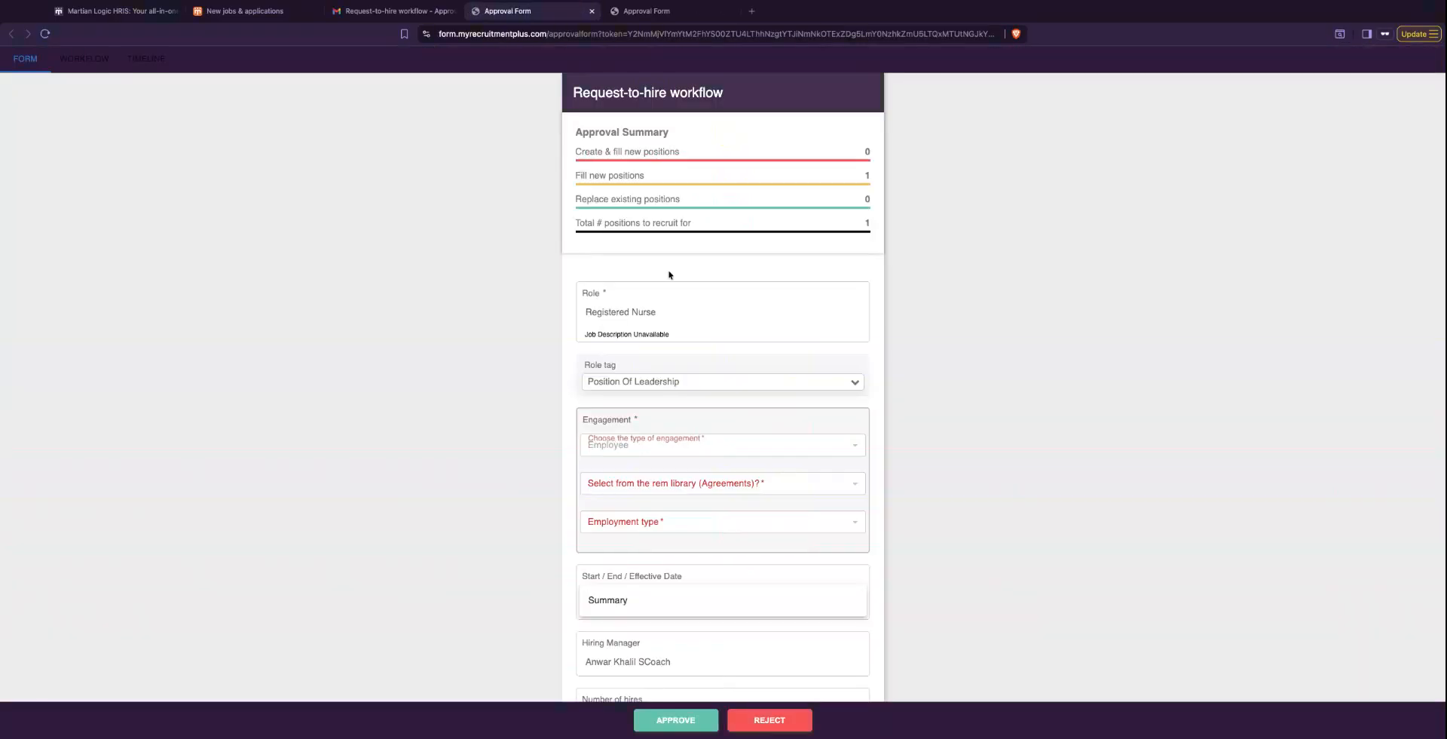
- Review the second Registered Nurse approval form and approve the request with the comment left blank
scroll(669, 274, "down", 5)
left_click(678, 721)
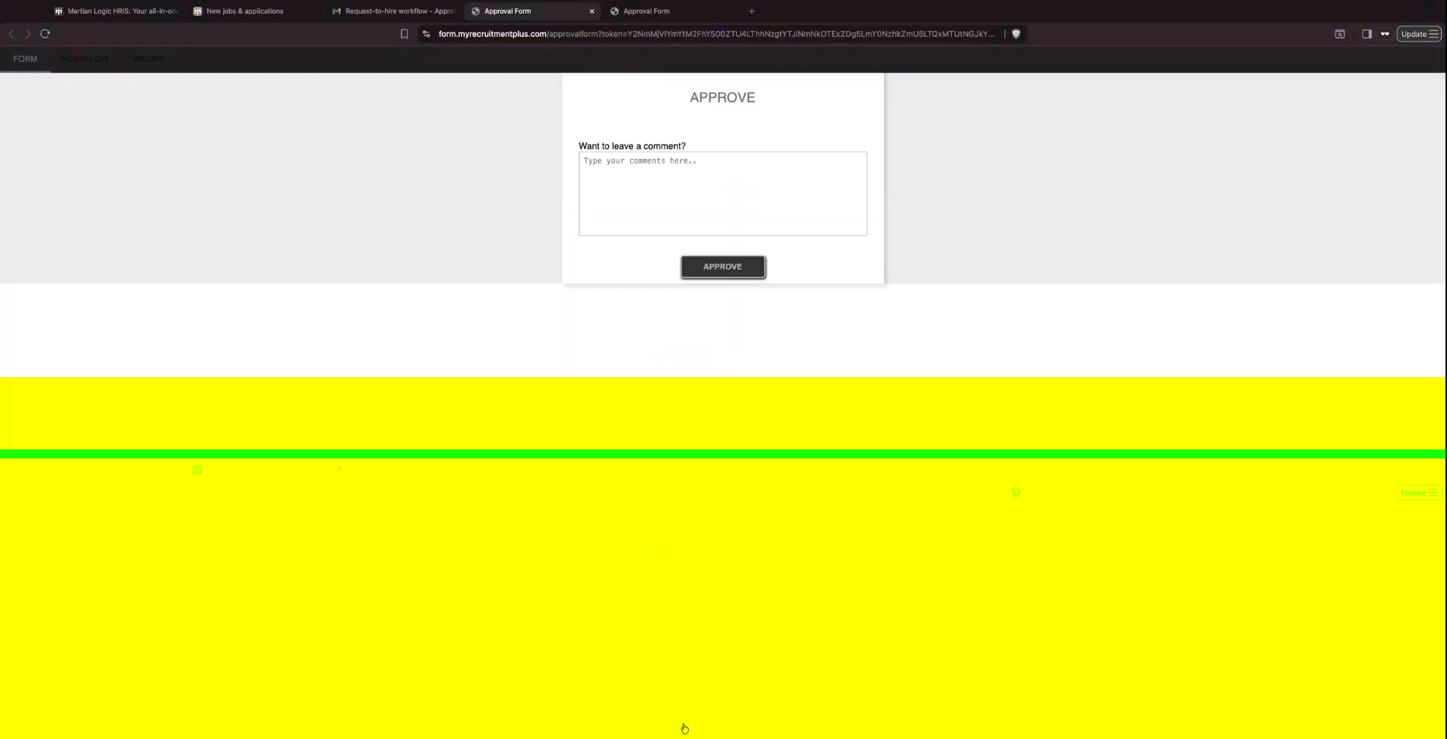
left_click(737, 359)
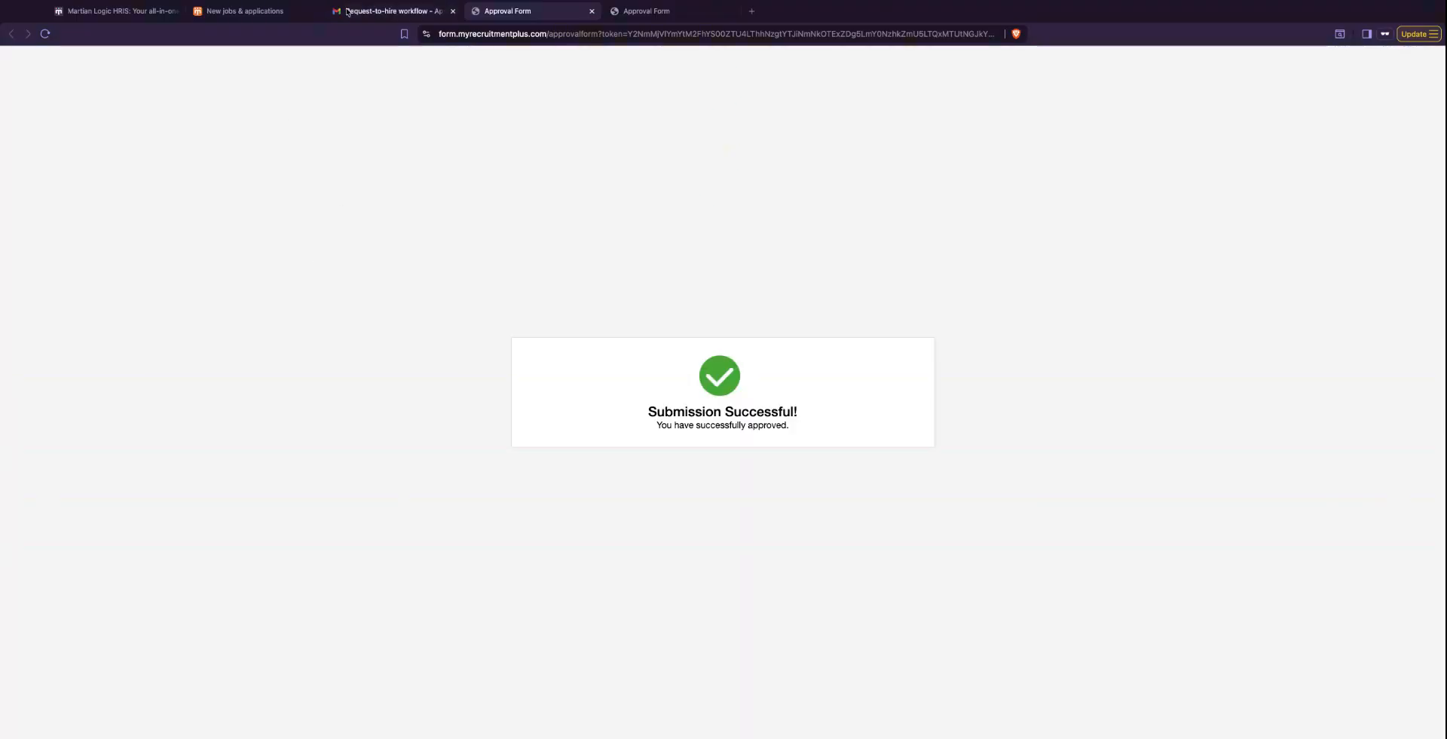
- Return to the Gmail inbox, refresh it and read the "Requisition Approval Request Approved: Registered Nurse" email
left_click(353, 13)
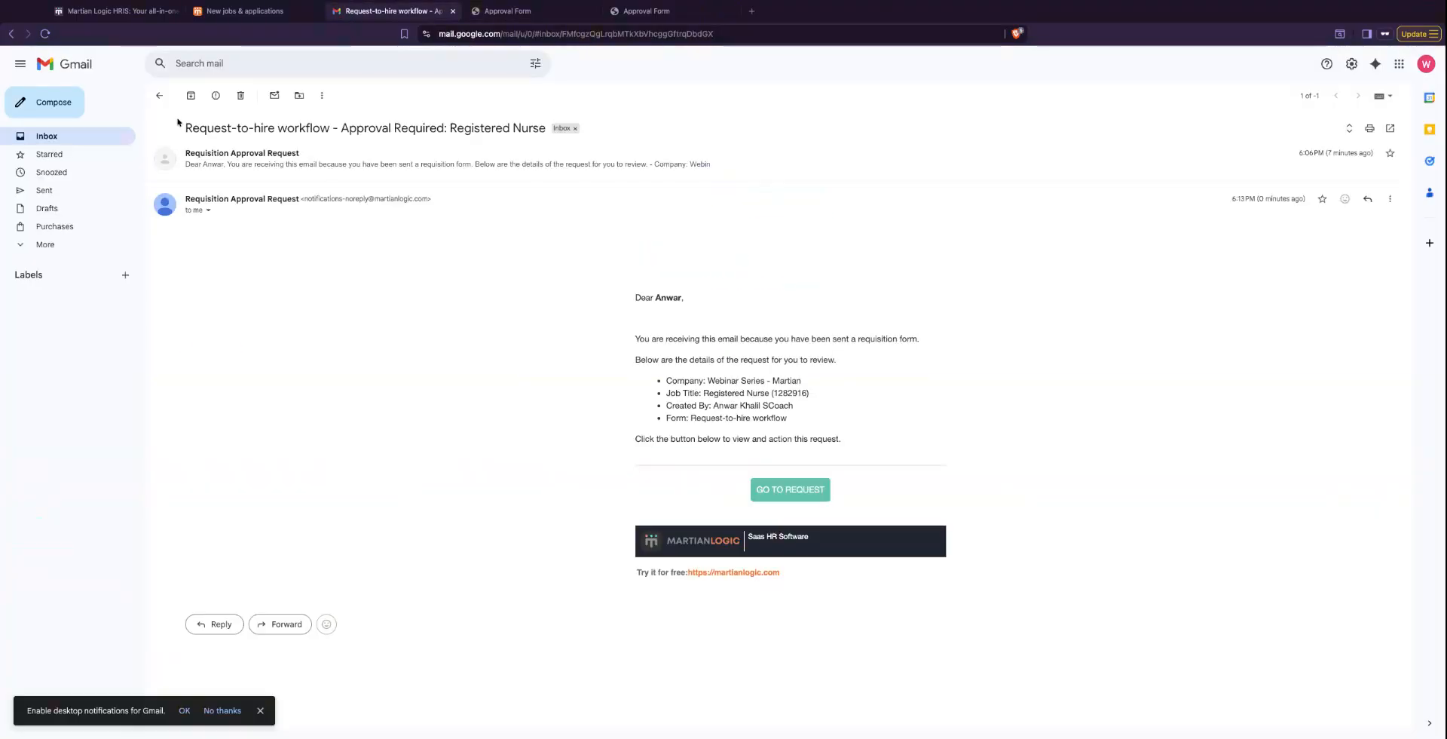
left_click(159, 95)
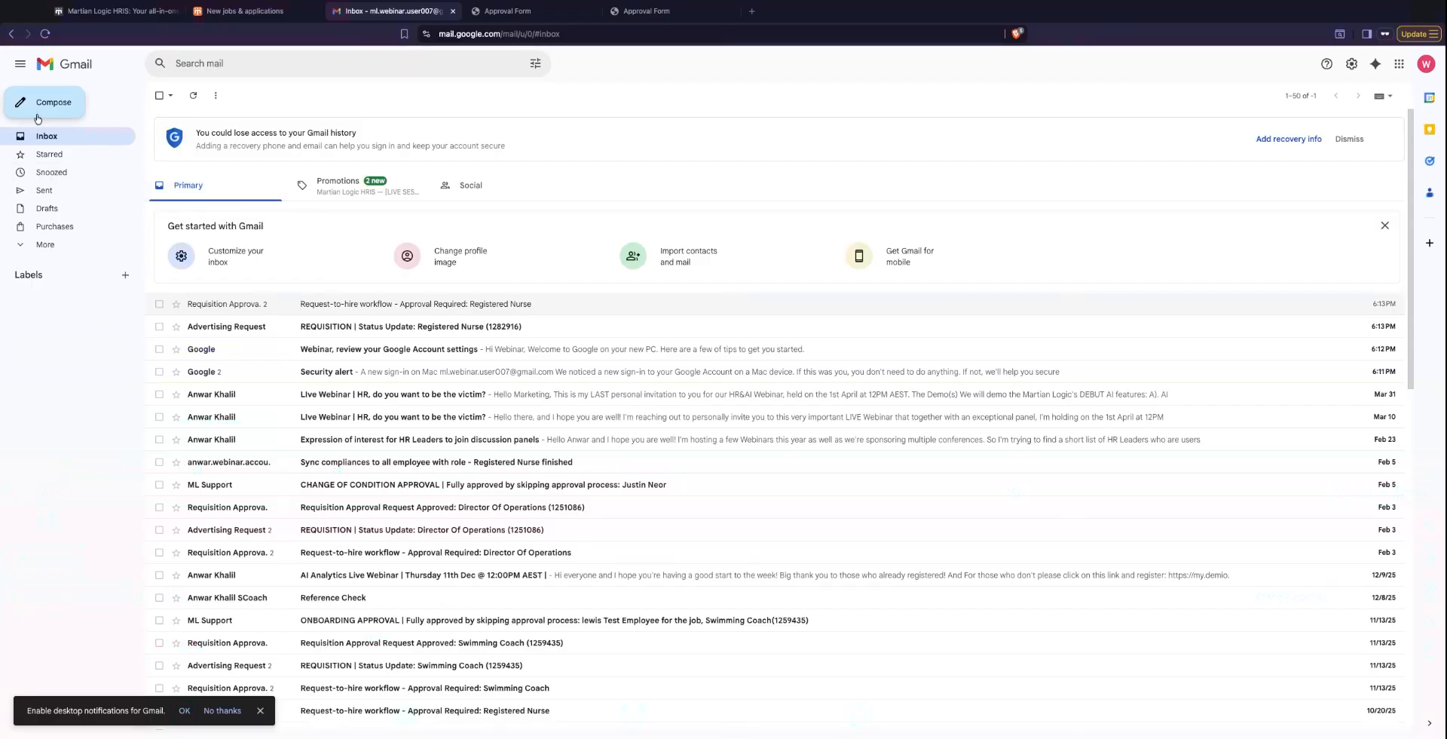
left_click(47, 136)
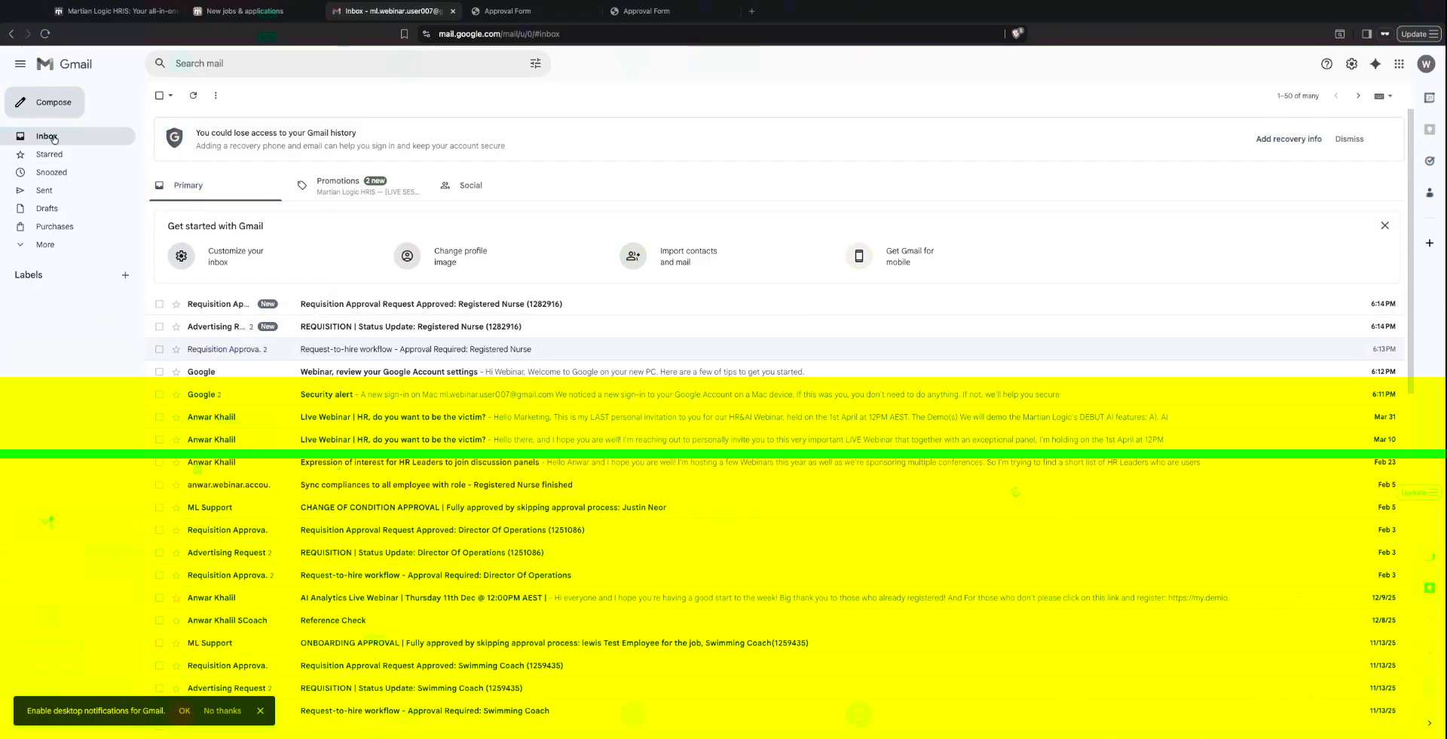
left_click(363, 309)
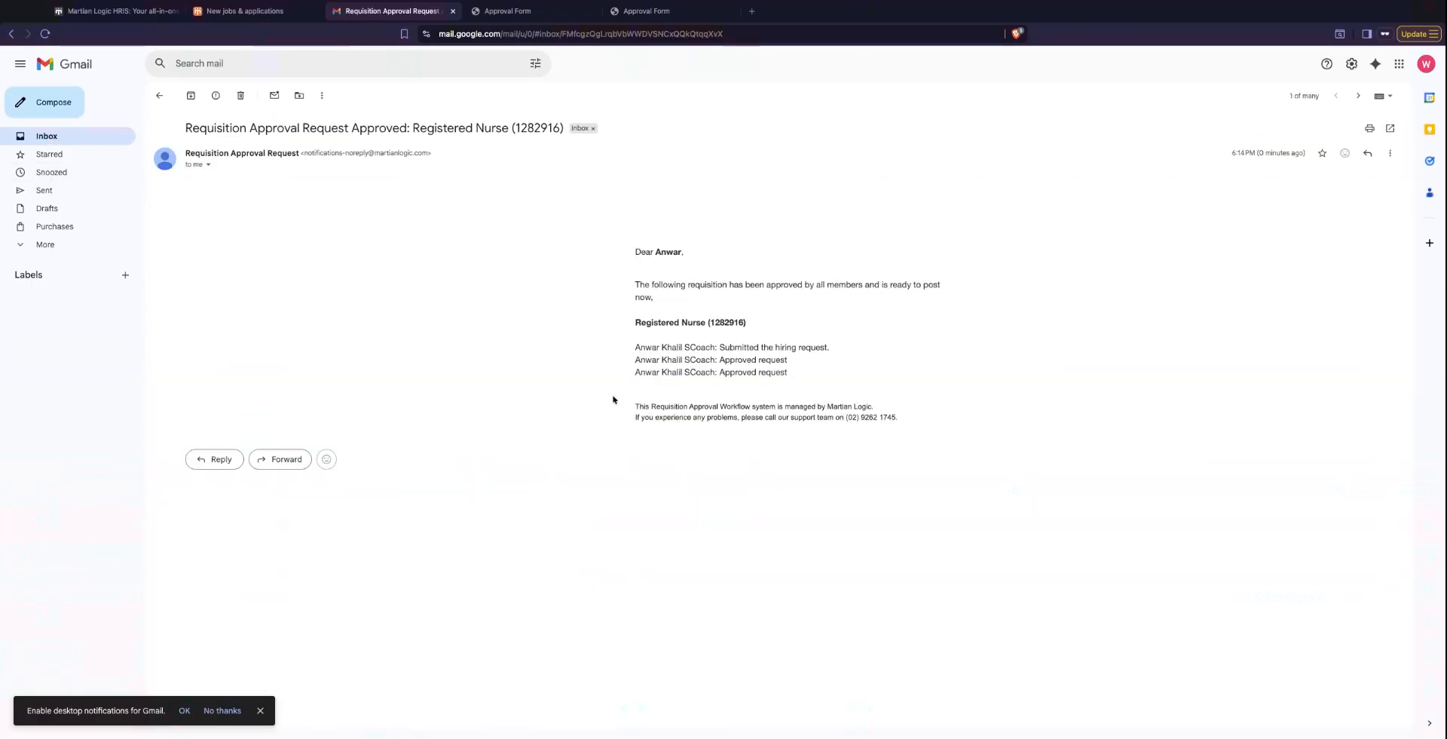
left_click(159, 95)
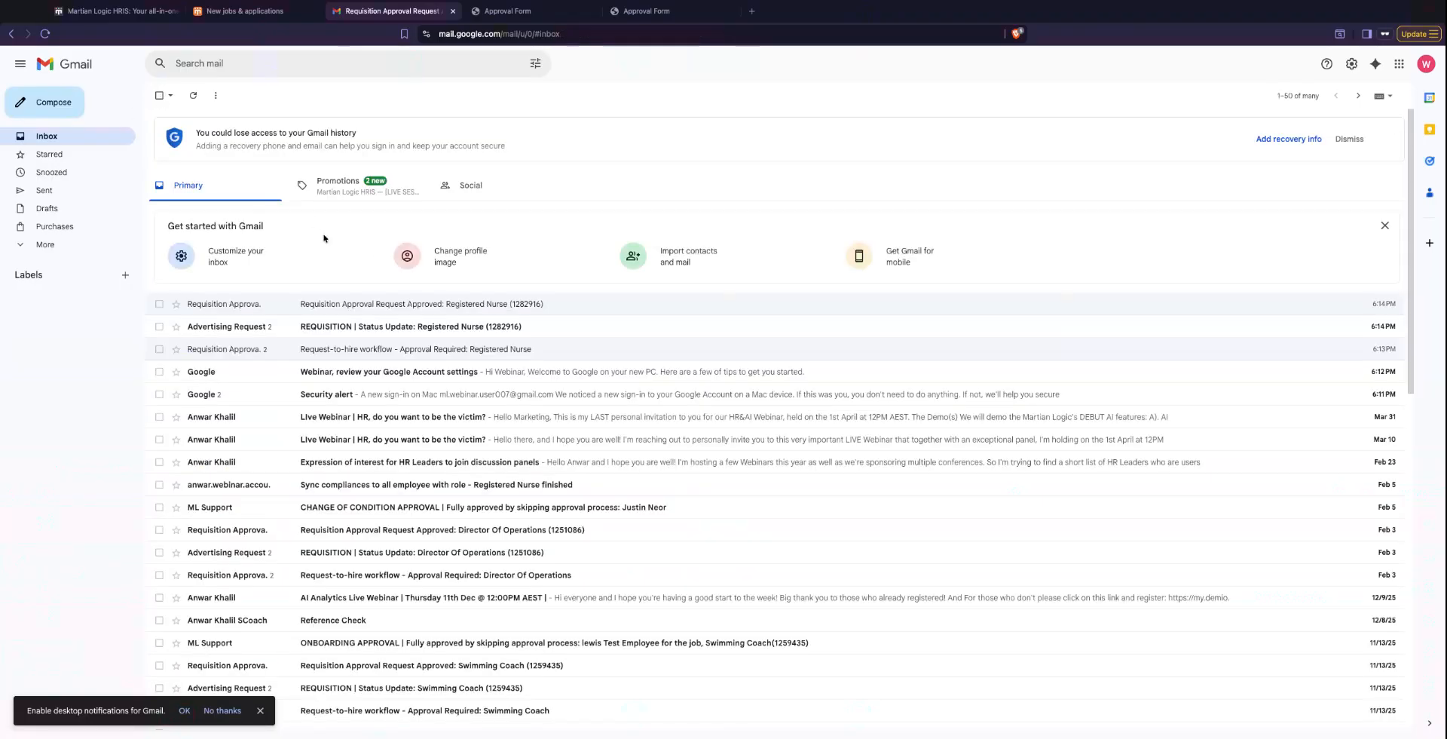
- Read both messages in the "REQUISITION | Status Update: Registered Nurse" email thread and go back to the inbox
left_click(380, 332)
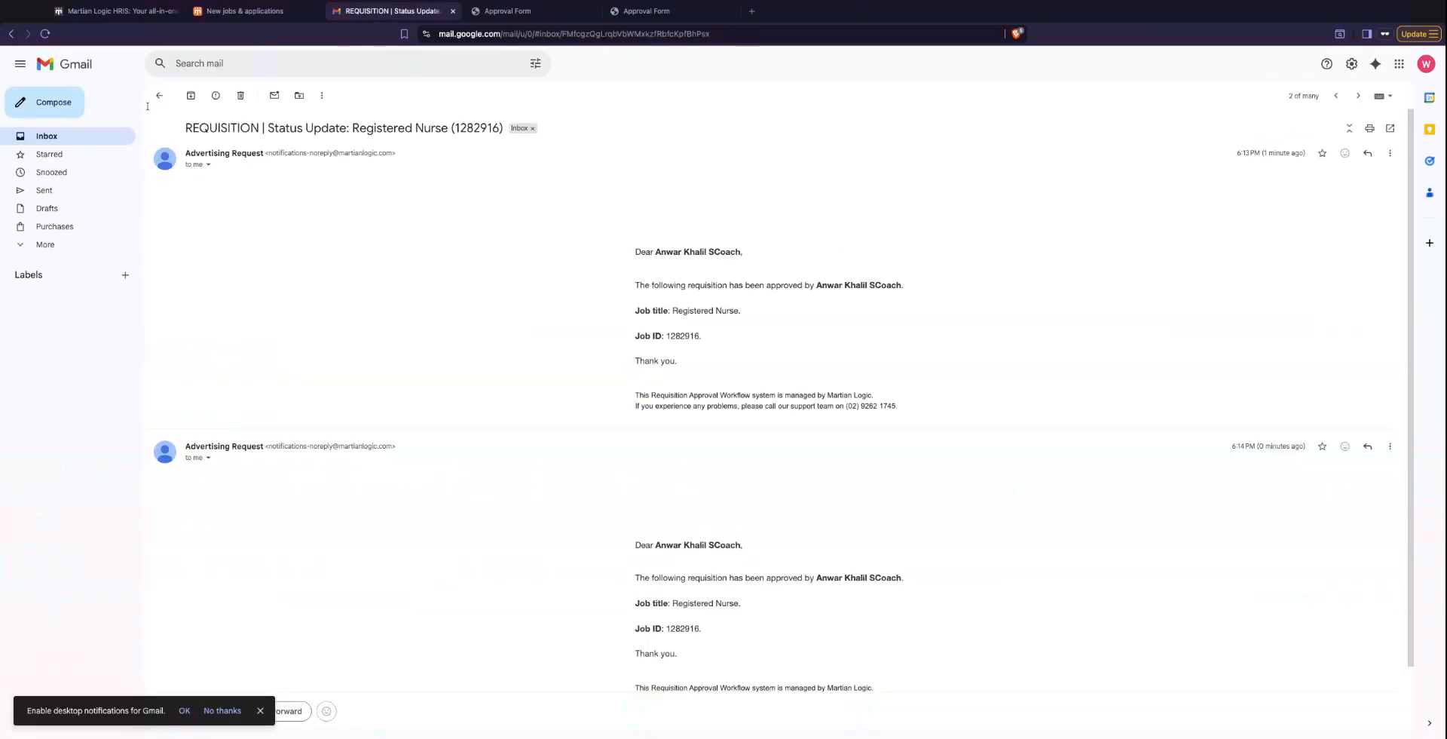
scroll(430, 326, "down", 2)
scroll(427, 324, "up", 2)
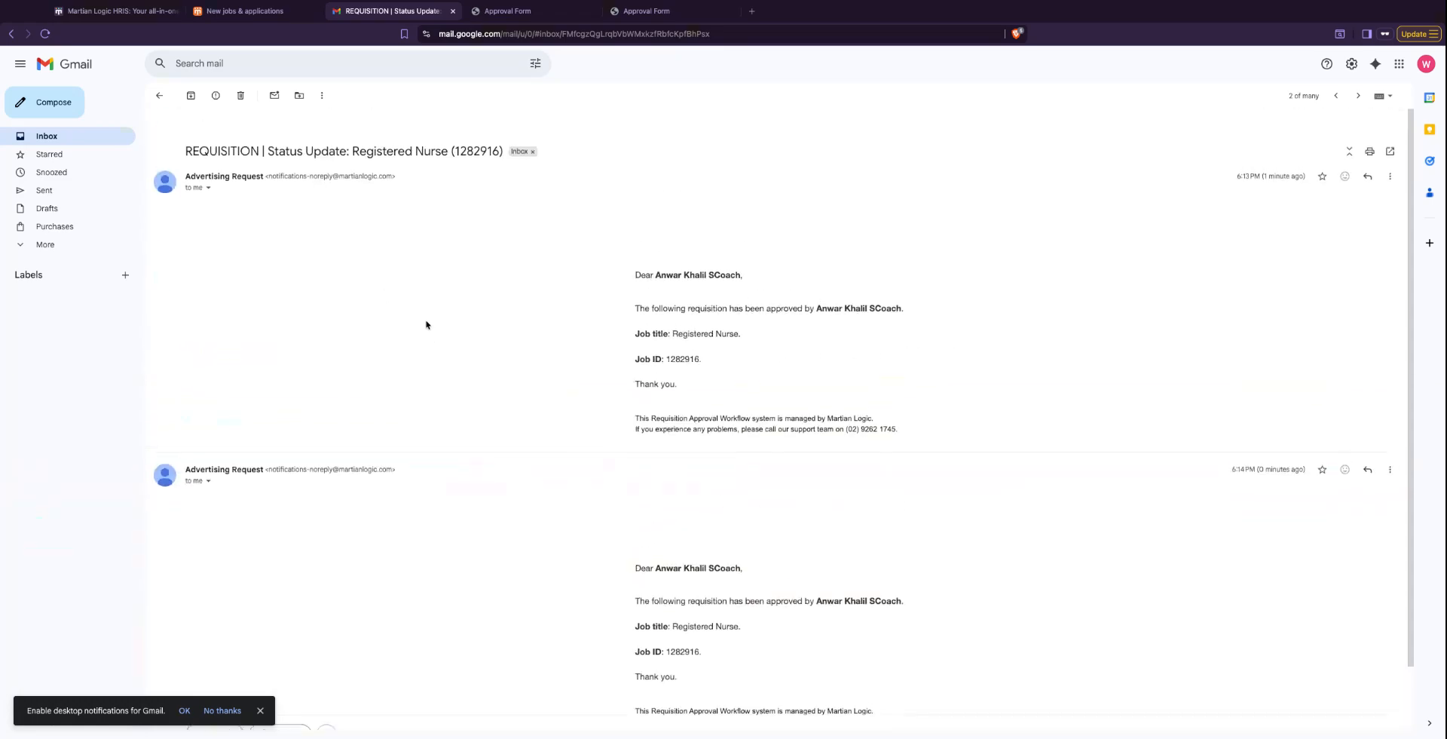
left_click(160, 95)
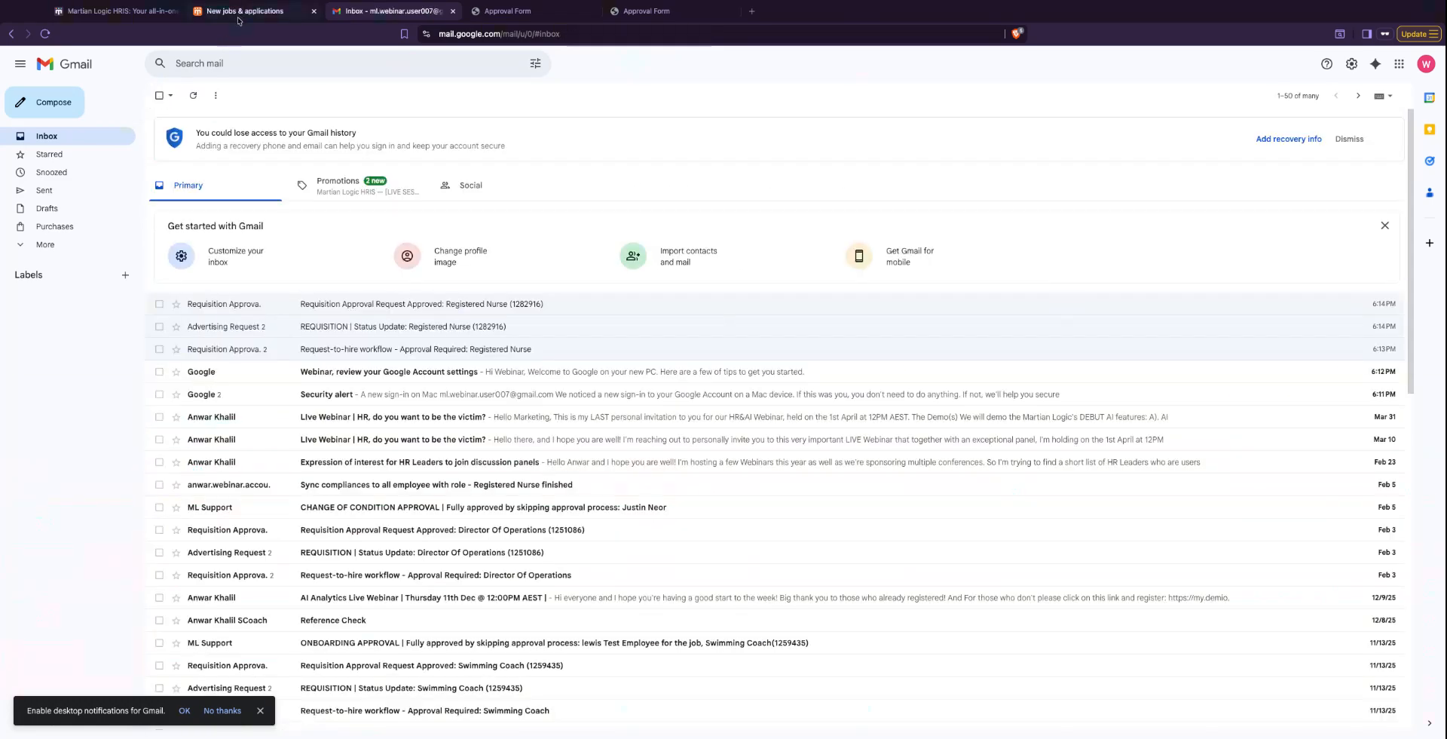
- Switch to the Martian Logic org chart and collapse and re-expand the Director of Human Resources branch to check the Registered Nurse vacancy's recruitment status
left_click(240, 18)
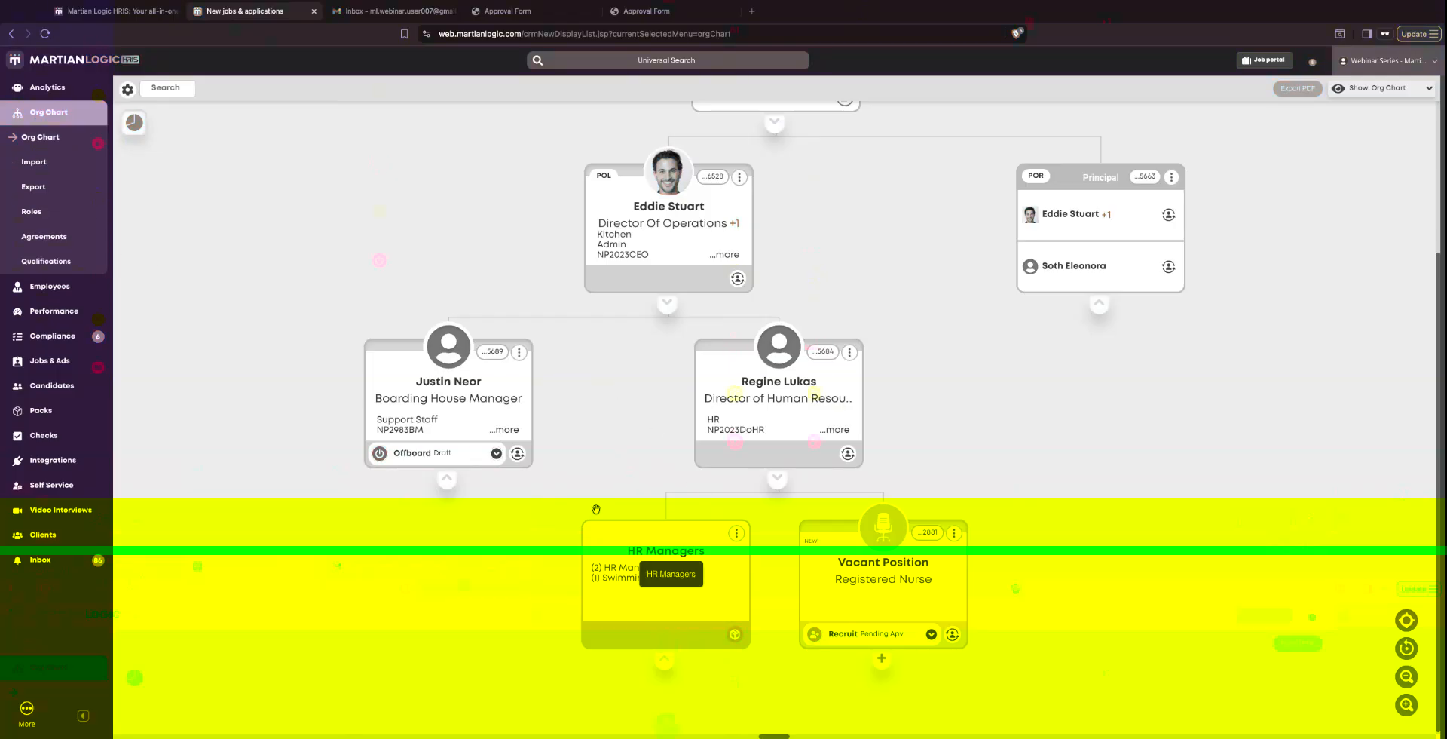
left_click(777, 477)
left_click(770, 658)
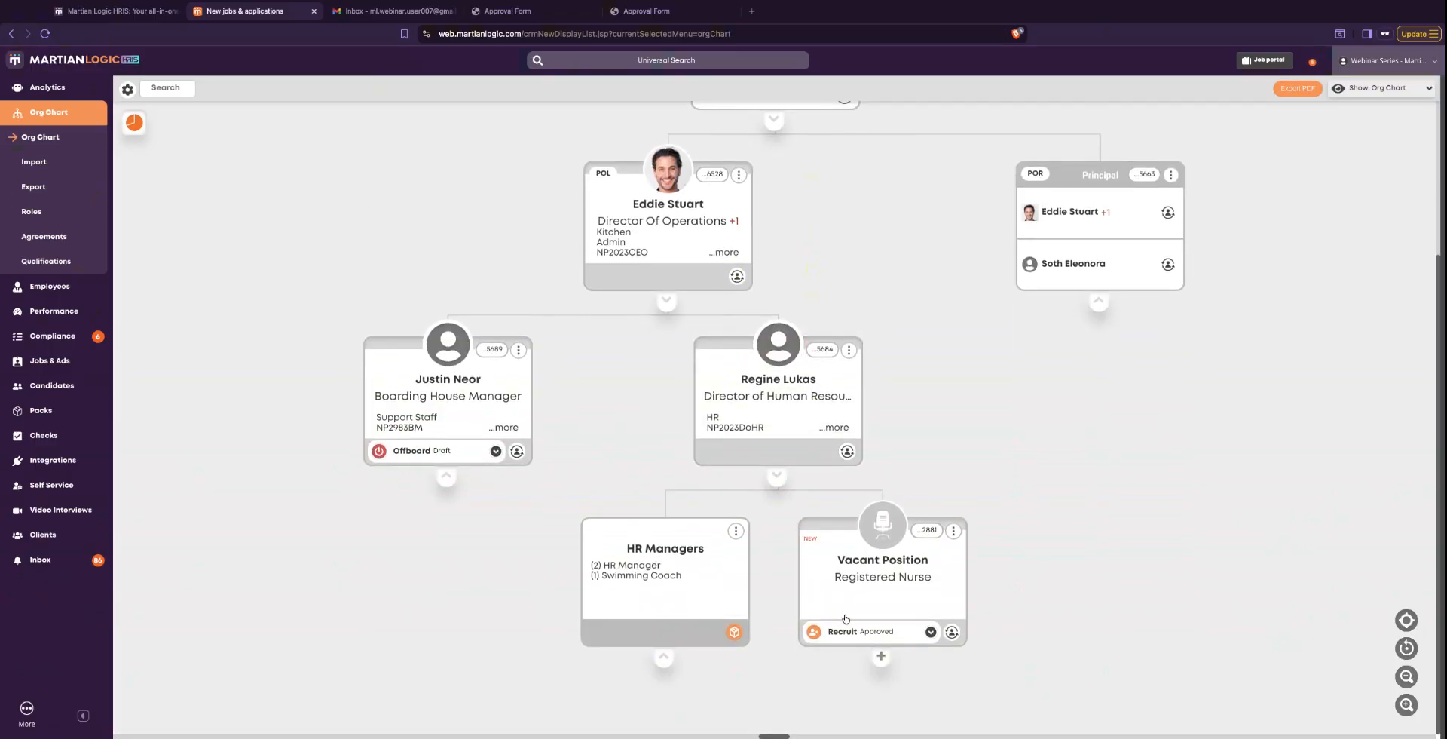
left_click(775, 479)
left_click(773, 665)
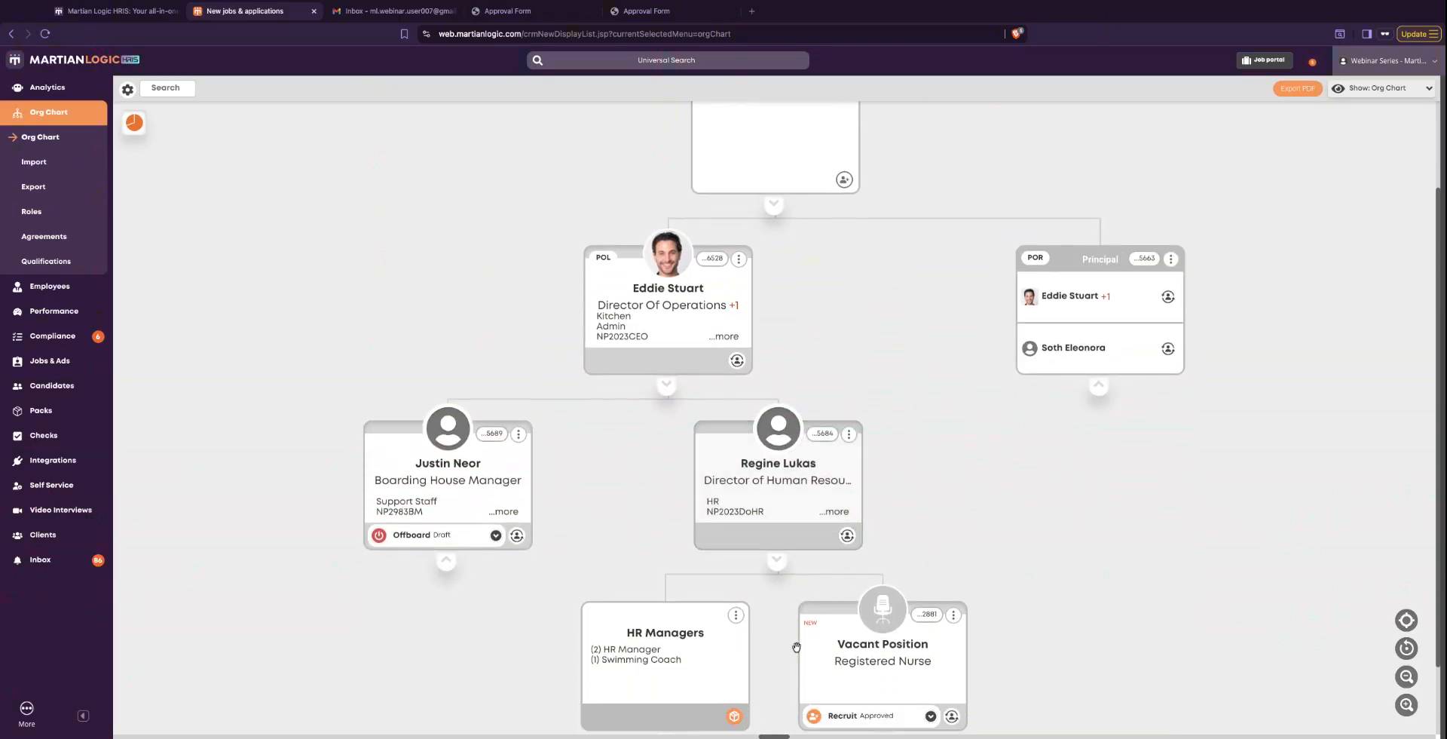